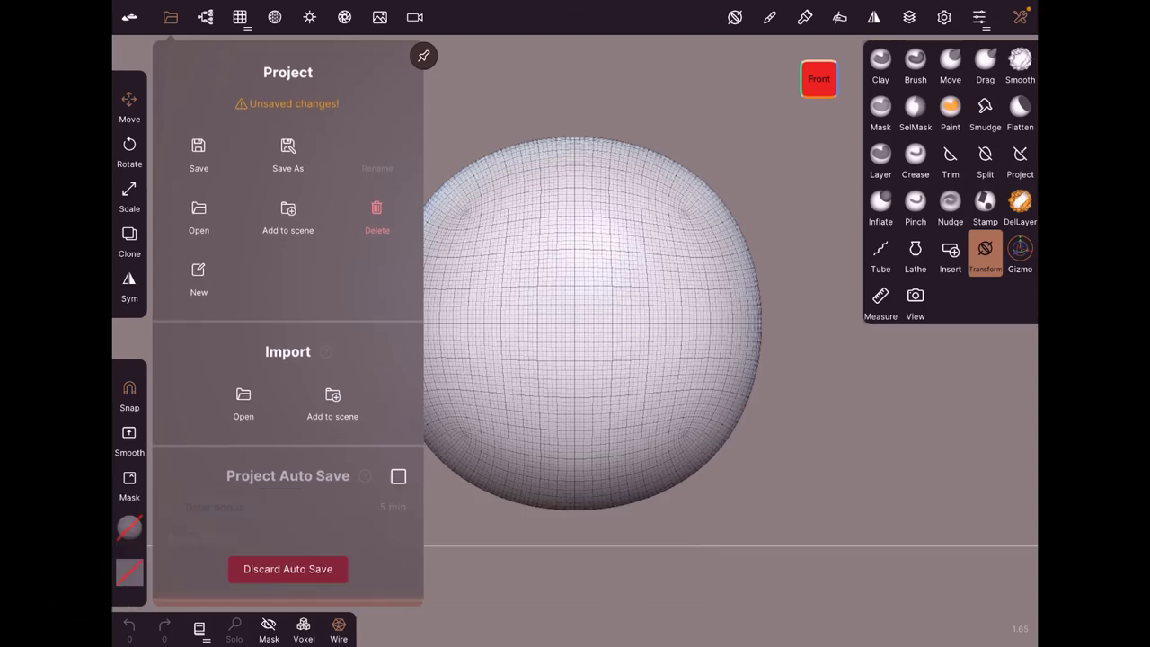
- Delete the default sphere and add a cylinder primitive with 2508 faces
click(240, 17)
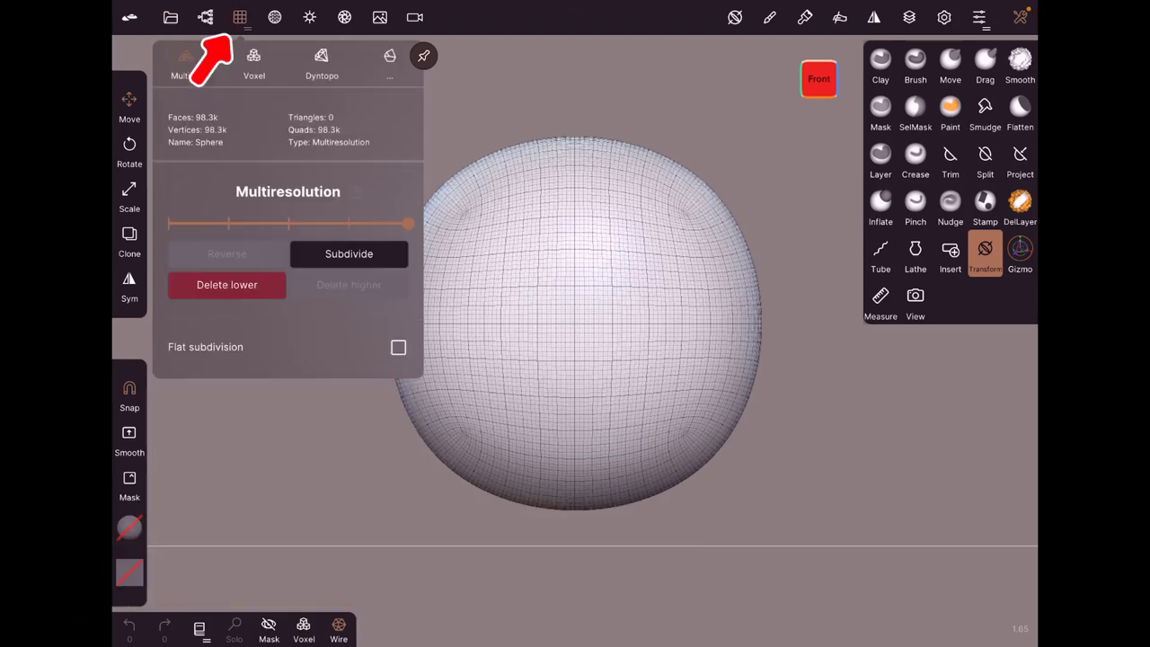
click(205, 17)
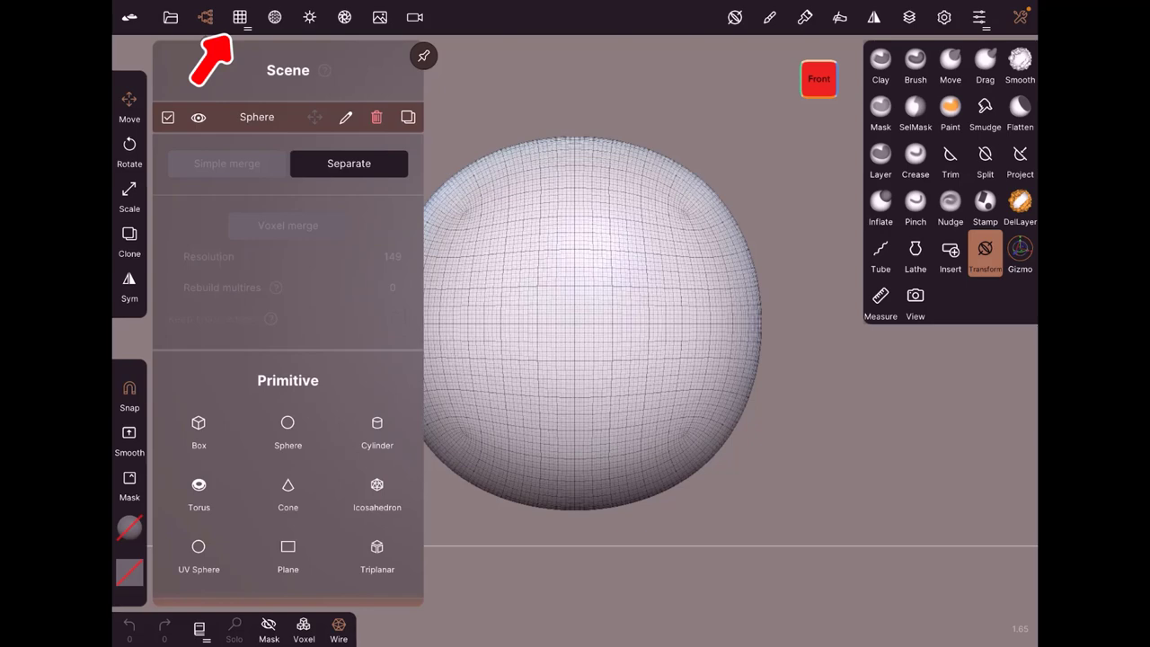
click(376, 117)
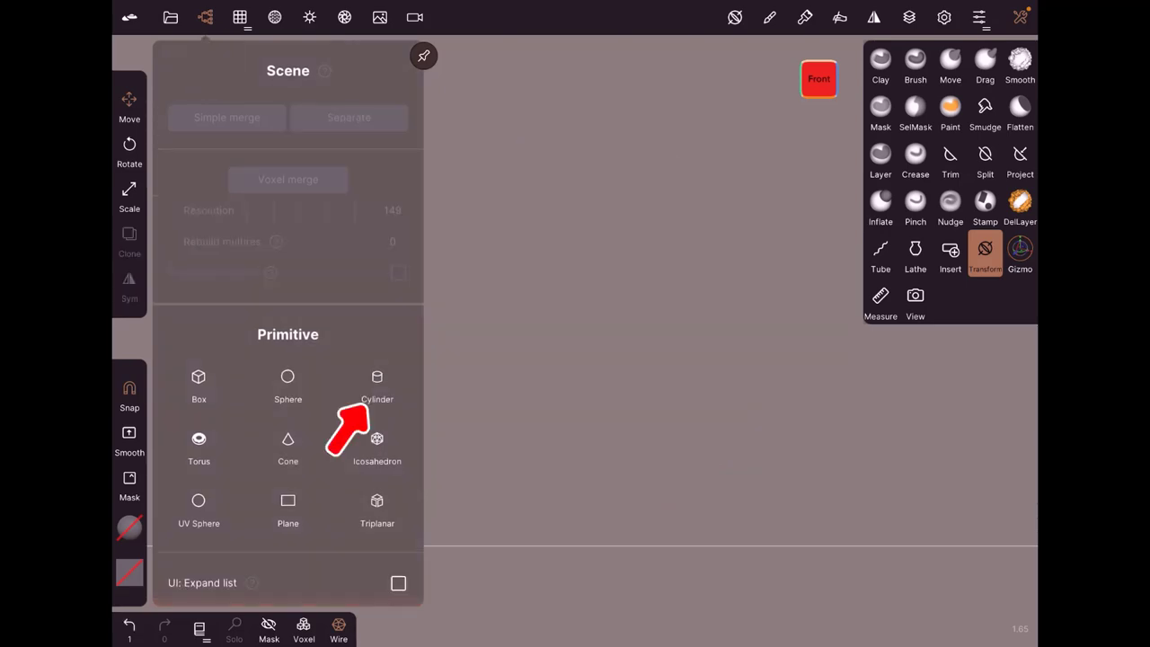
click(376, 382)
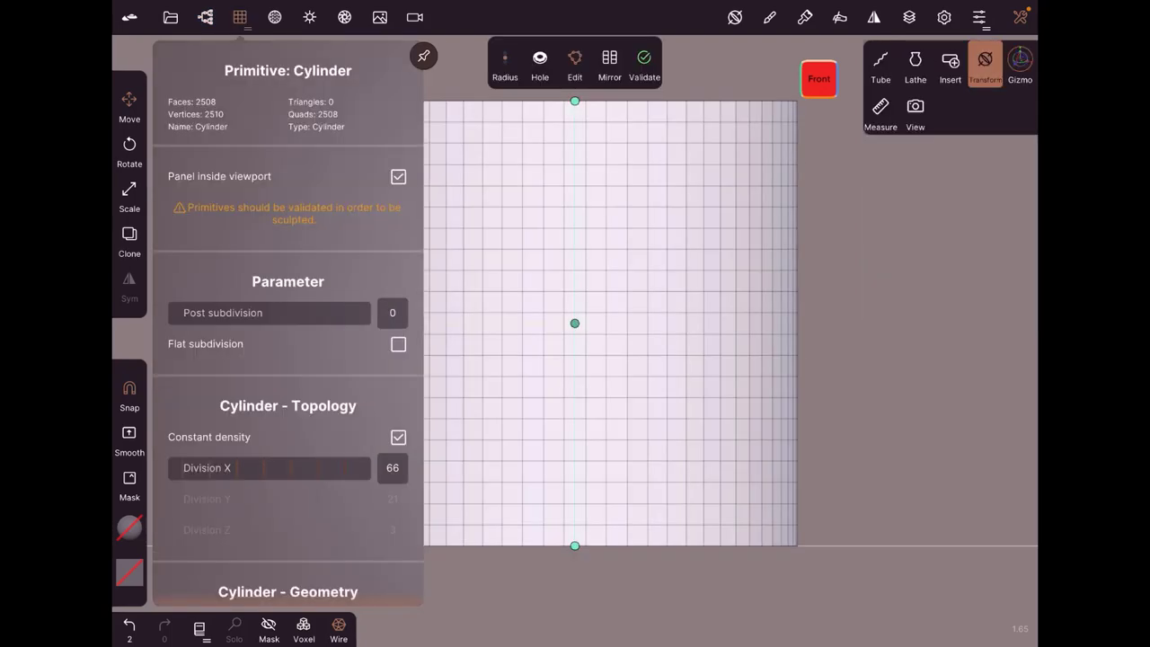
- Close the Primitive panel and orbit and zoom to view the cylinder in perspective
click(239, 17)
drag(898, 270, 898, 404)
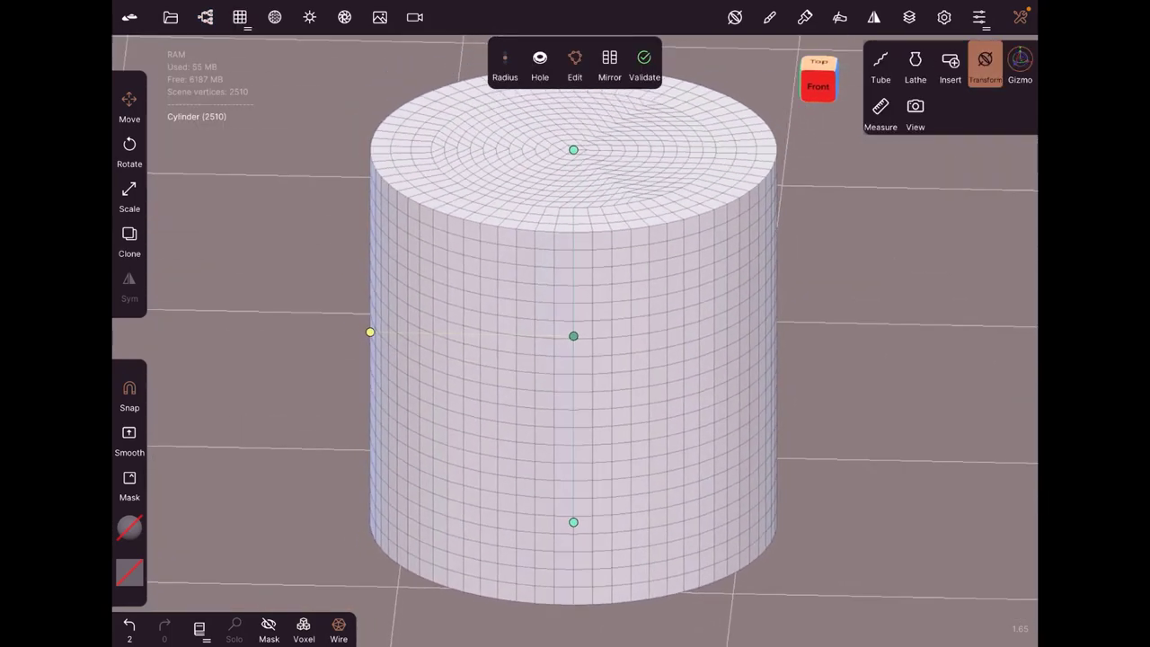
scroll(574, 341, down, 2)
scroll(575, 341, down, 1)
scroll(575, 341, down, 2)
scroll(566, 341, down, 1)
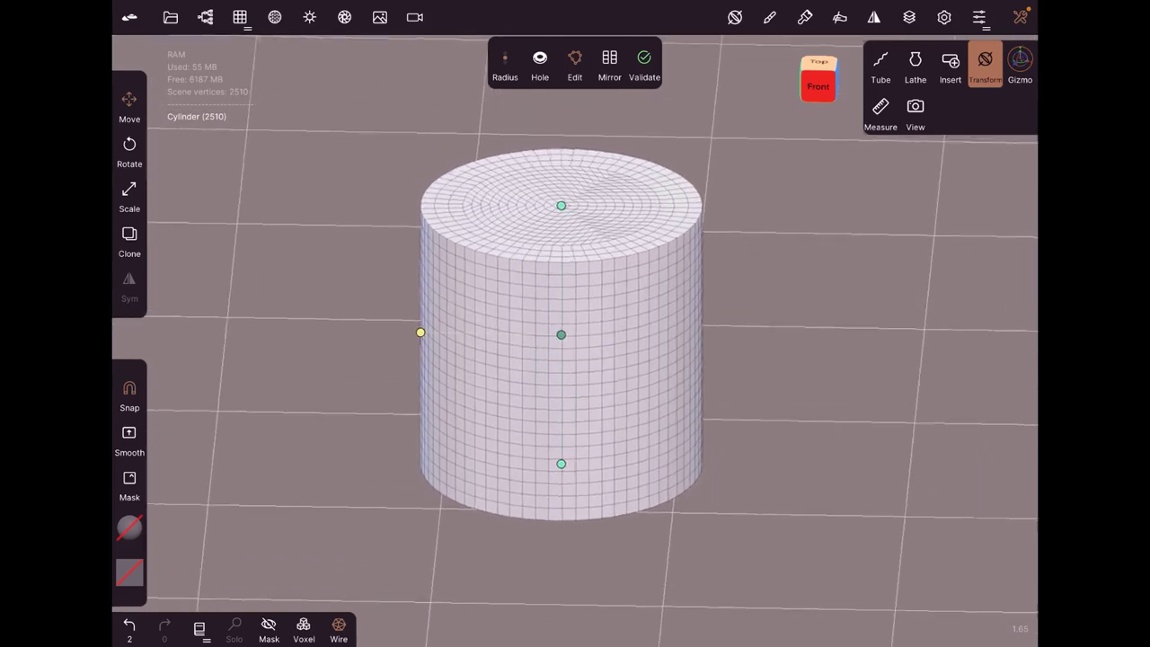
scroll(561, 333, up, 1)
scroll(562, 332, down, 2)
scroll(562, 333, down, 1)
scroll(562, 332, up, 3)
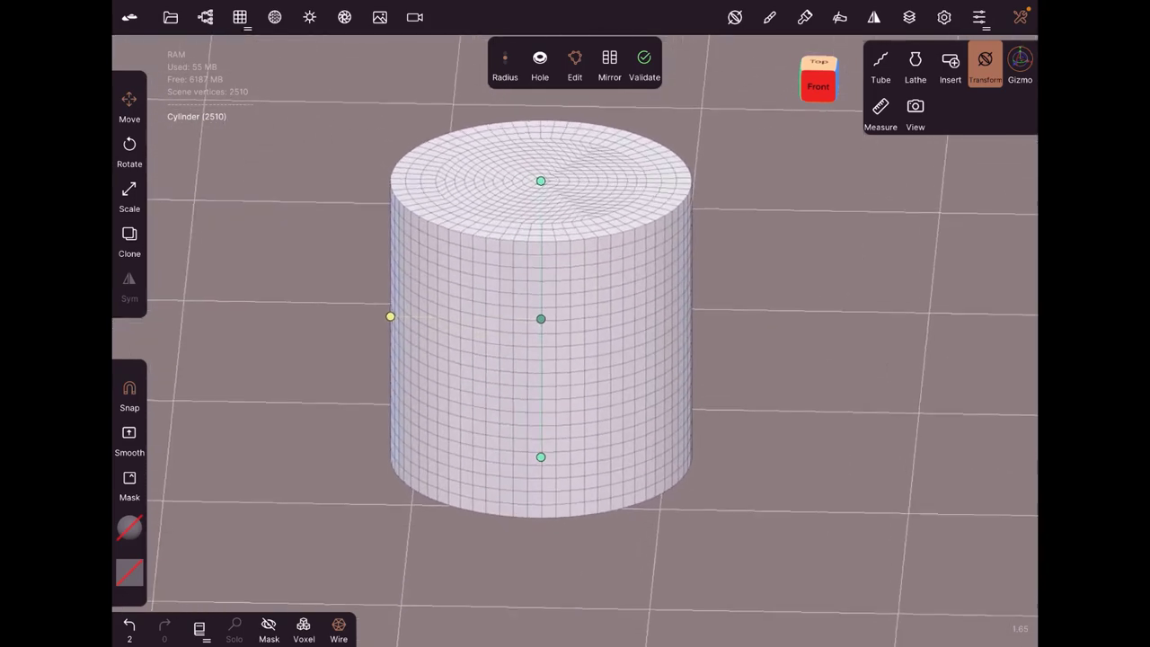
scroll(548, 323, down, 2)
scroll(547, 324, down, 1)
scroll(548, 323, down, 1)
scroll(548, 324, up, 2)
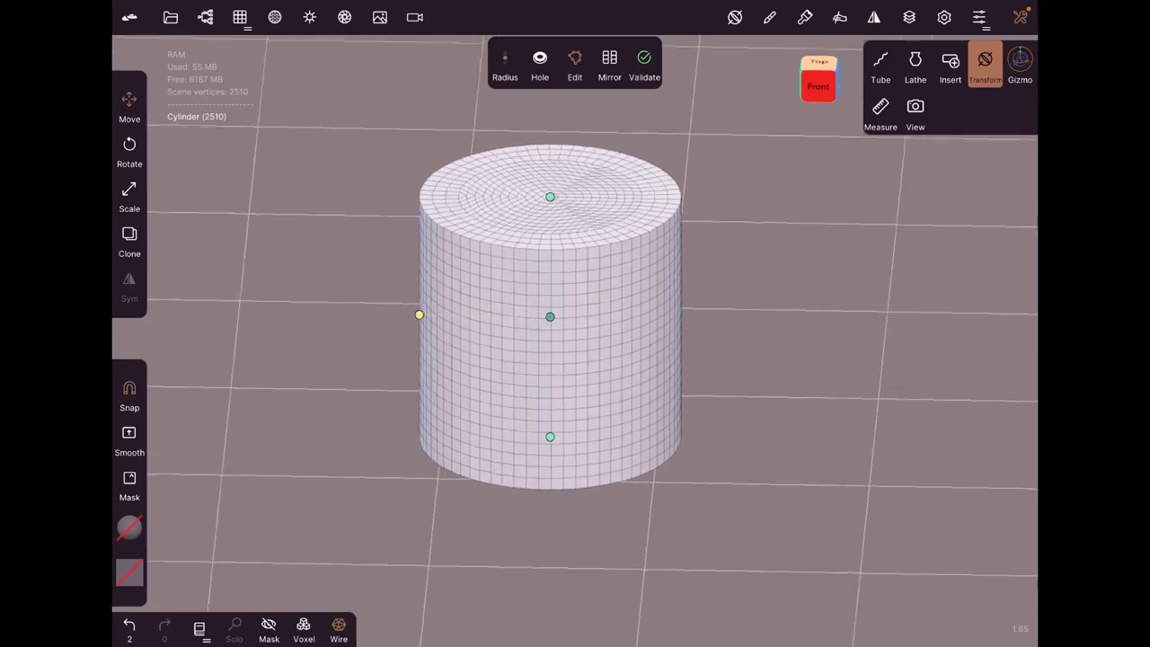
scroll(548, 323, down, 2)
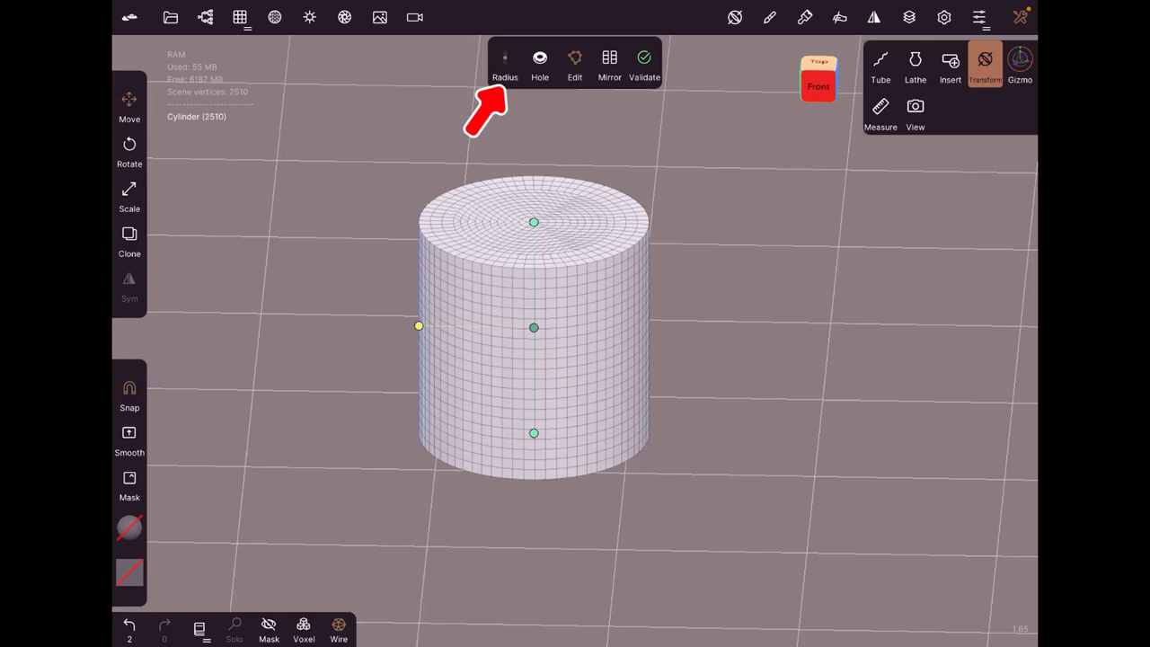
- Bring up the Primitive: Cylinder settings beside the model, still at 2510 vertices
click(239, 17)
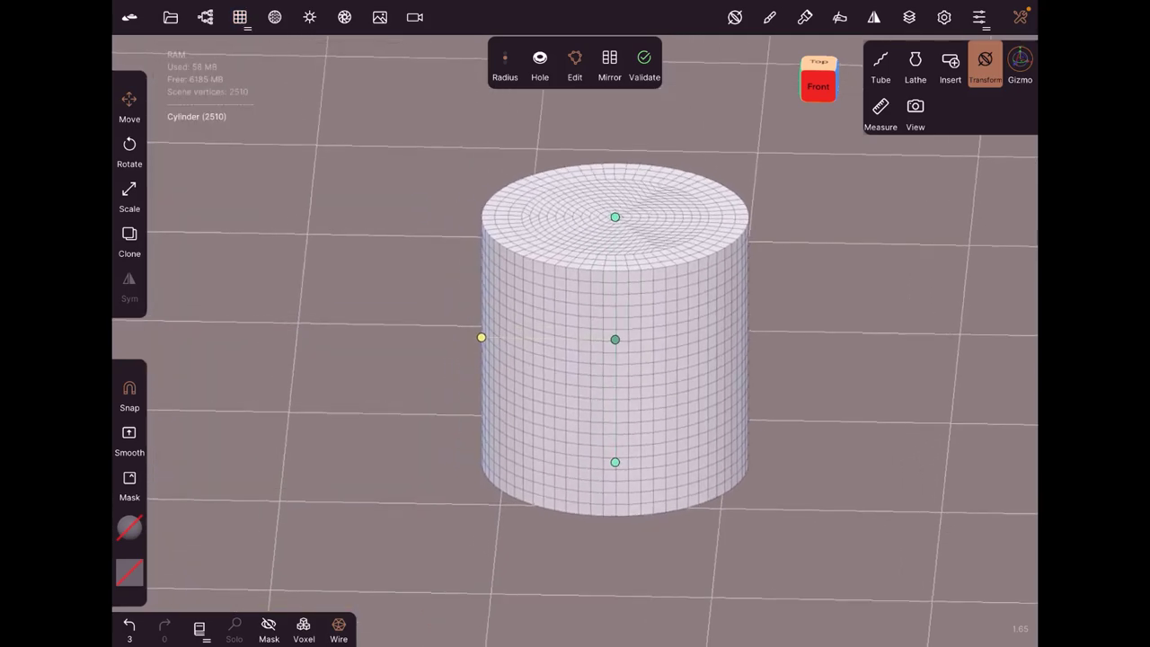
drag(745, 384, 729, 384)
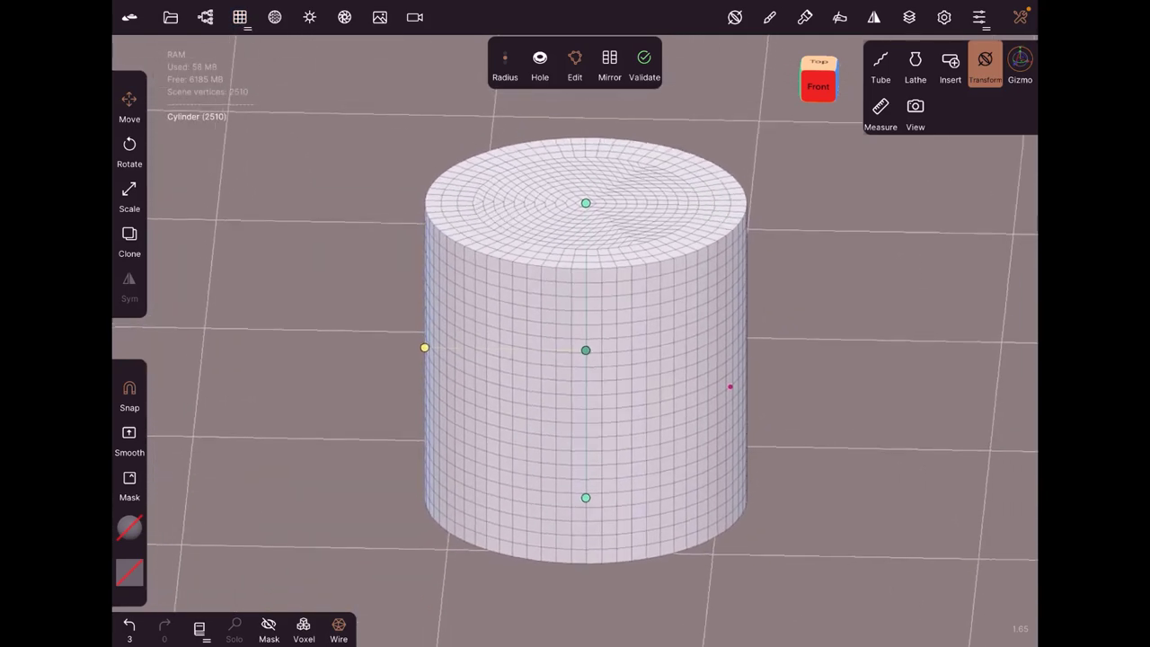
- Enable Flat subdivision and set Post subdivision to 1, giving about 10.0k faces
click(240, 17)
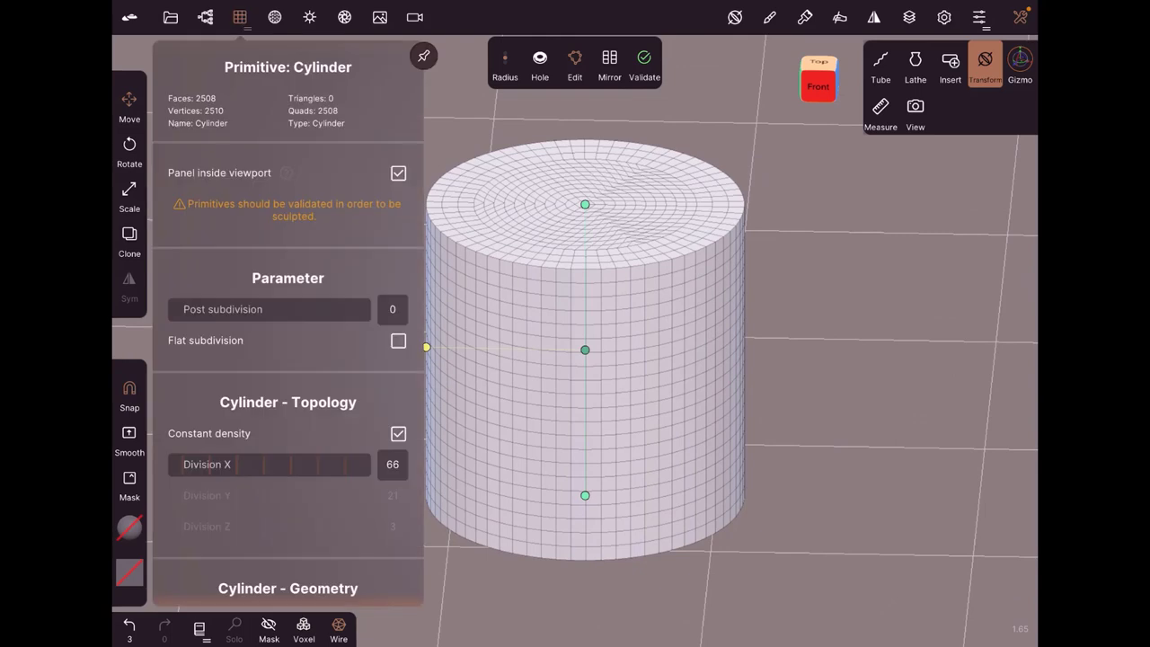
click(204, 17)
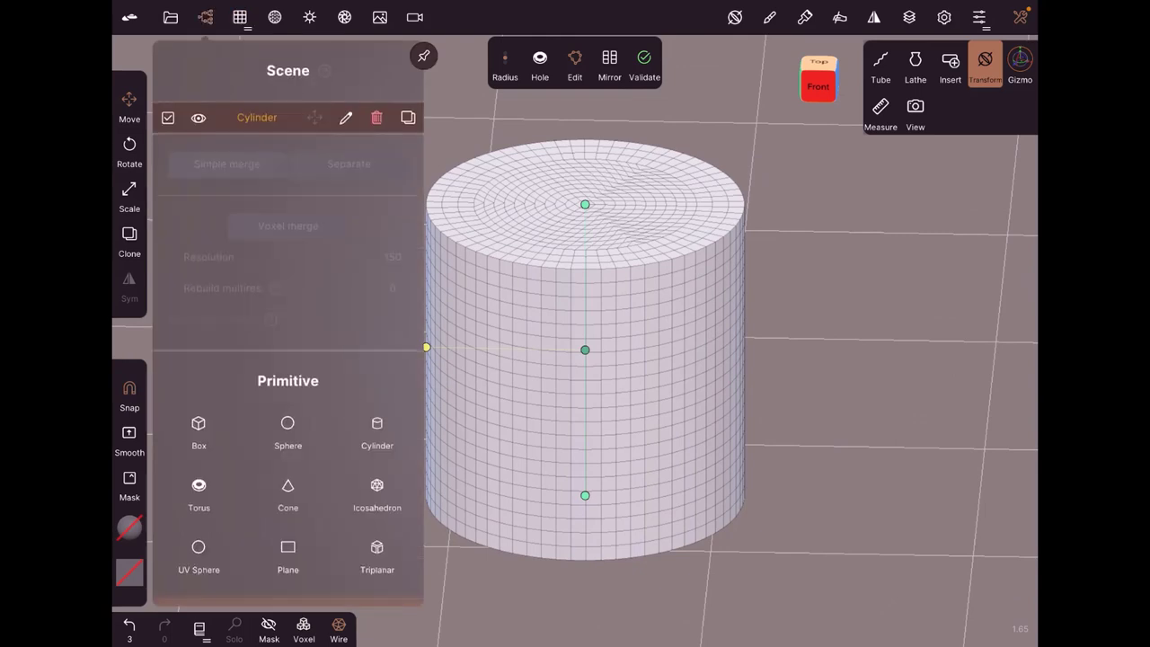
click(240, 17)
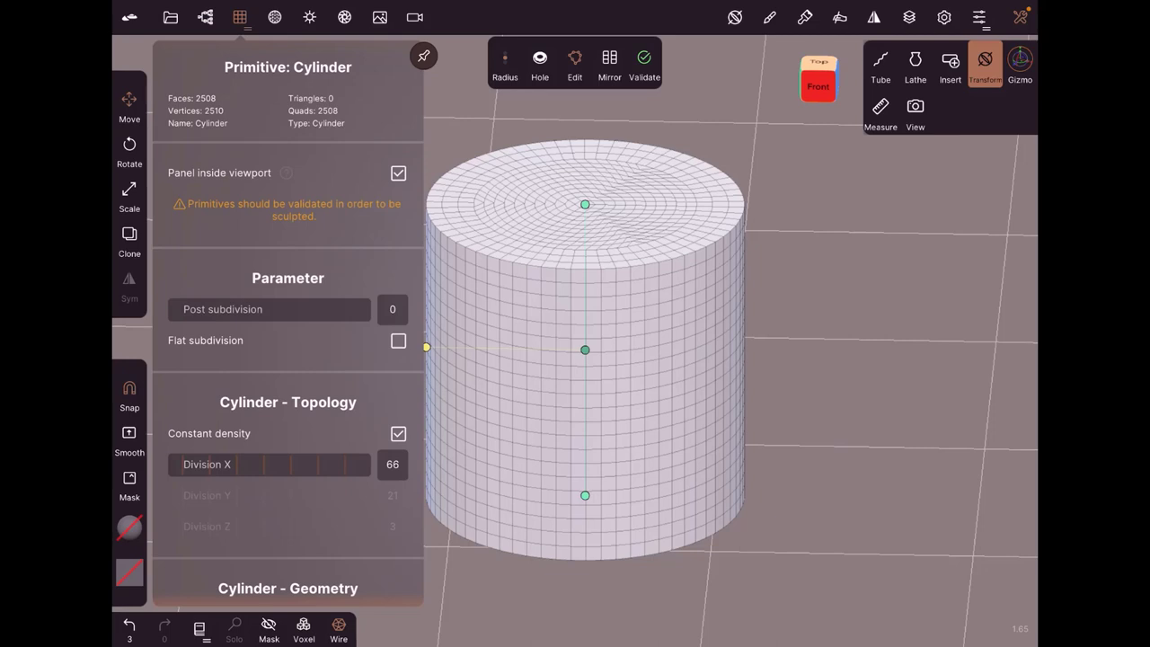
click(398, 340)
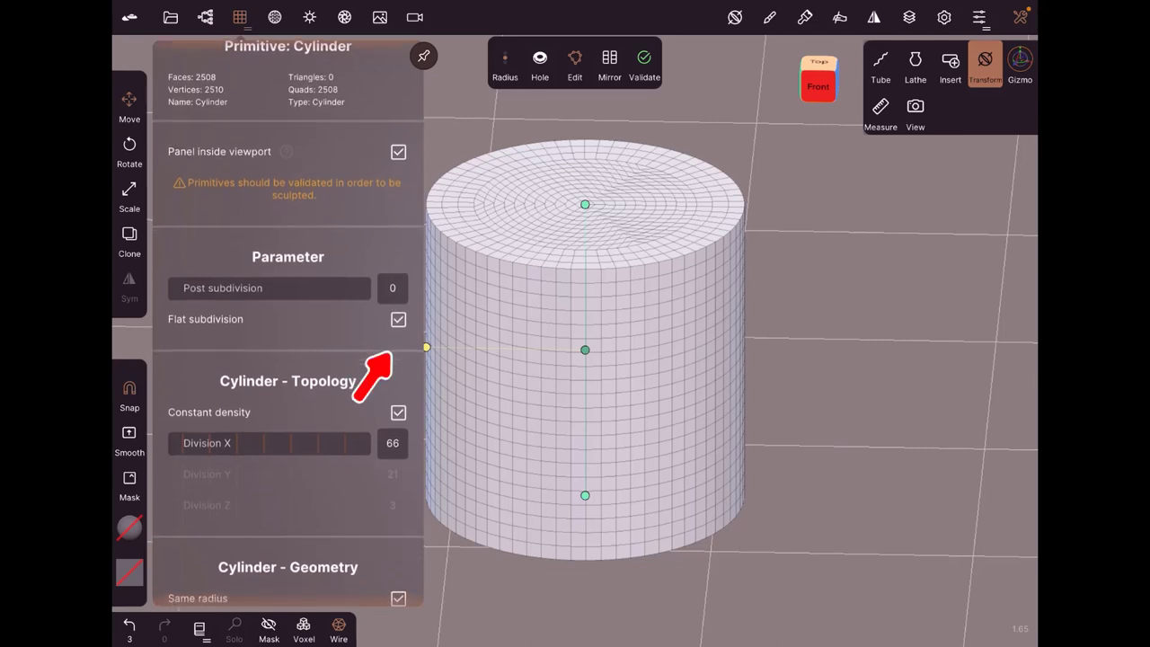
drag(179, 288, 218, 287)
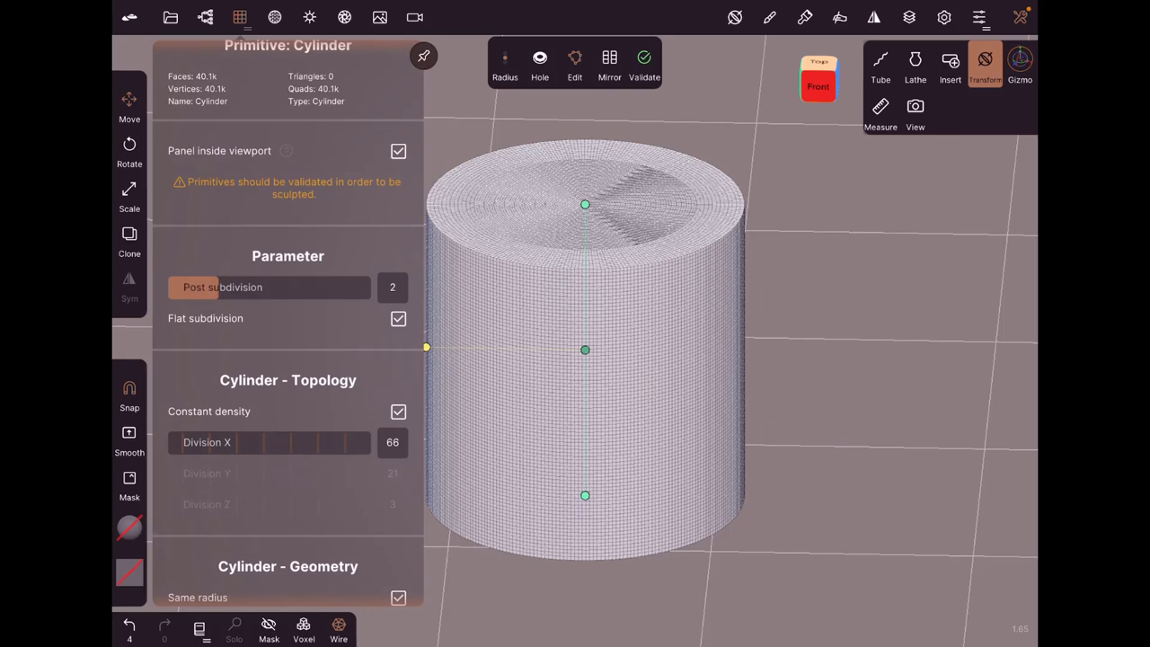
drag(218, 287, 192, 288)
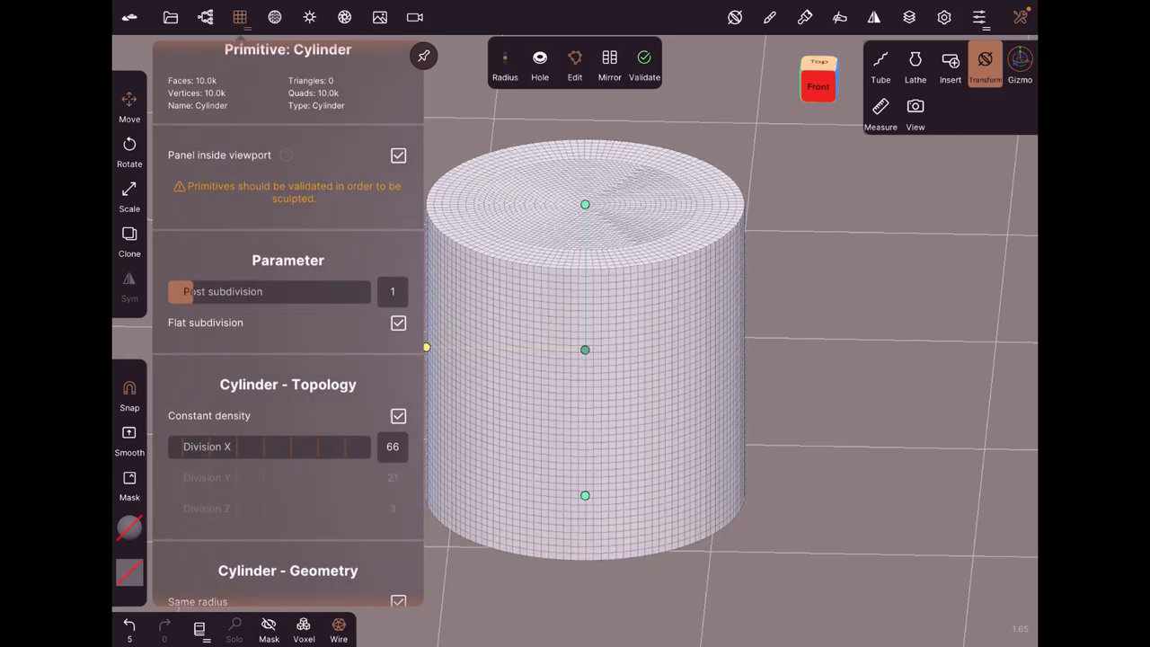
scroll(288, 328, down, 3)
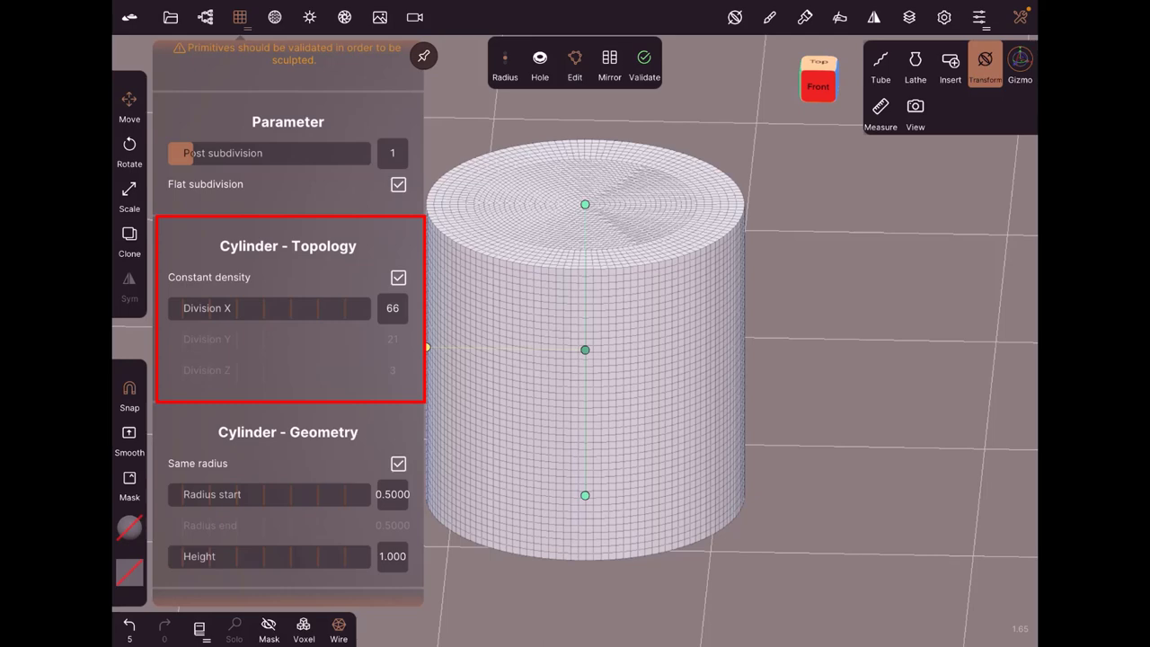
- Turn off Constant density to expose divisions 66 × 21 × 3, then reach Cylinder - Geometry
click(398, 277)
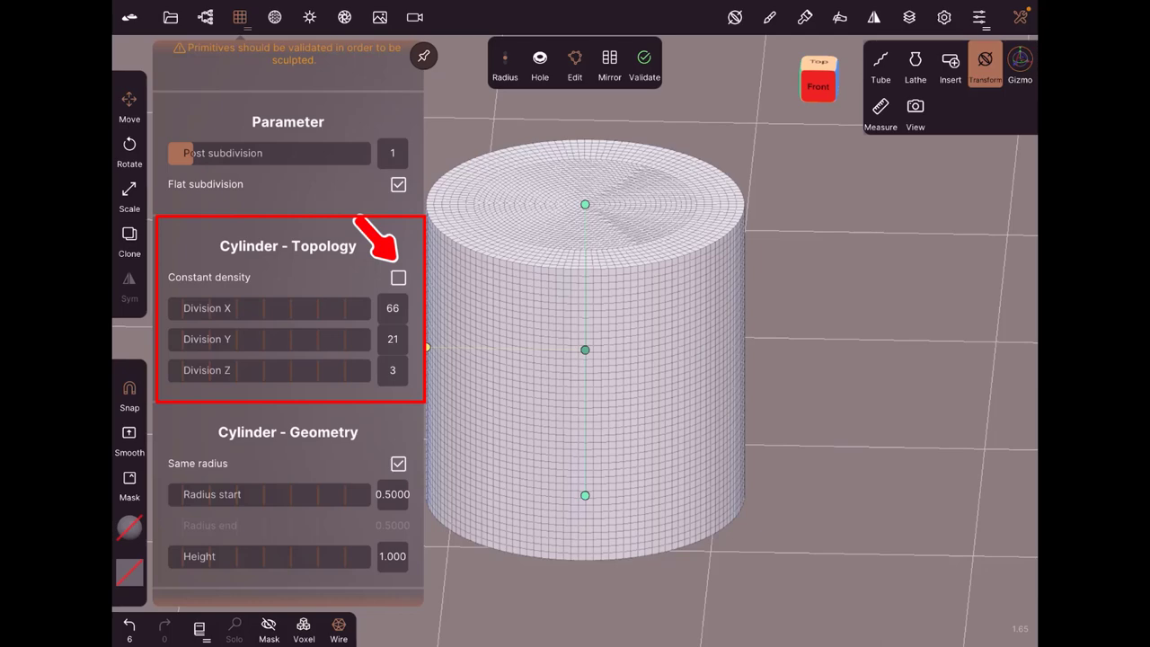
scroll(287, 359, down, 2)
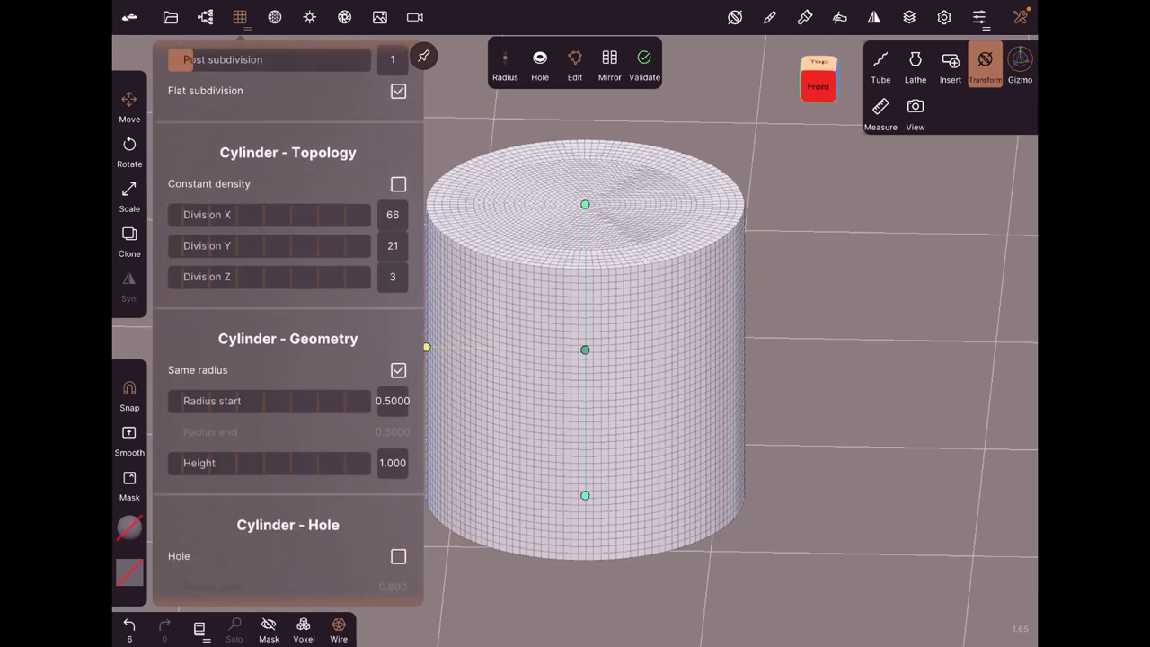
scroll(287, 359, down, 3)
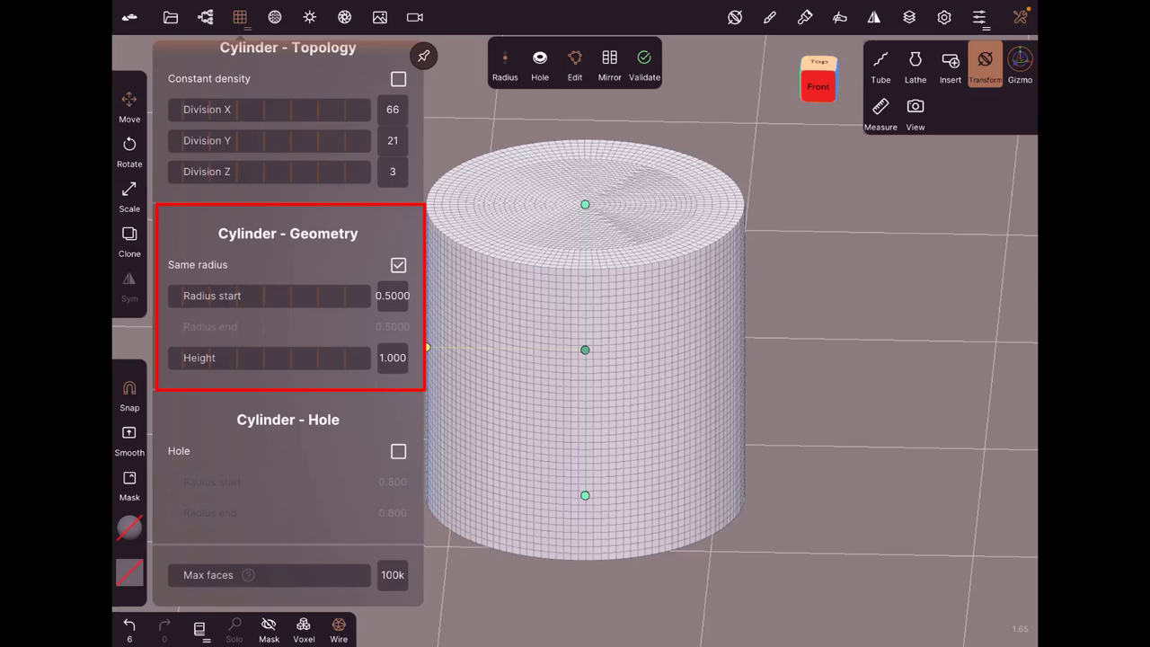
- Set a uniform radius of 0.474 and height 1.15, after briefly tapering it into a cone
drag(269, 295, 310, 294)
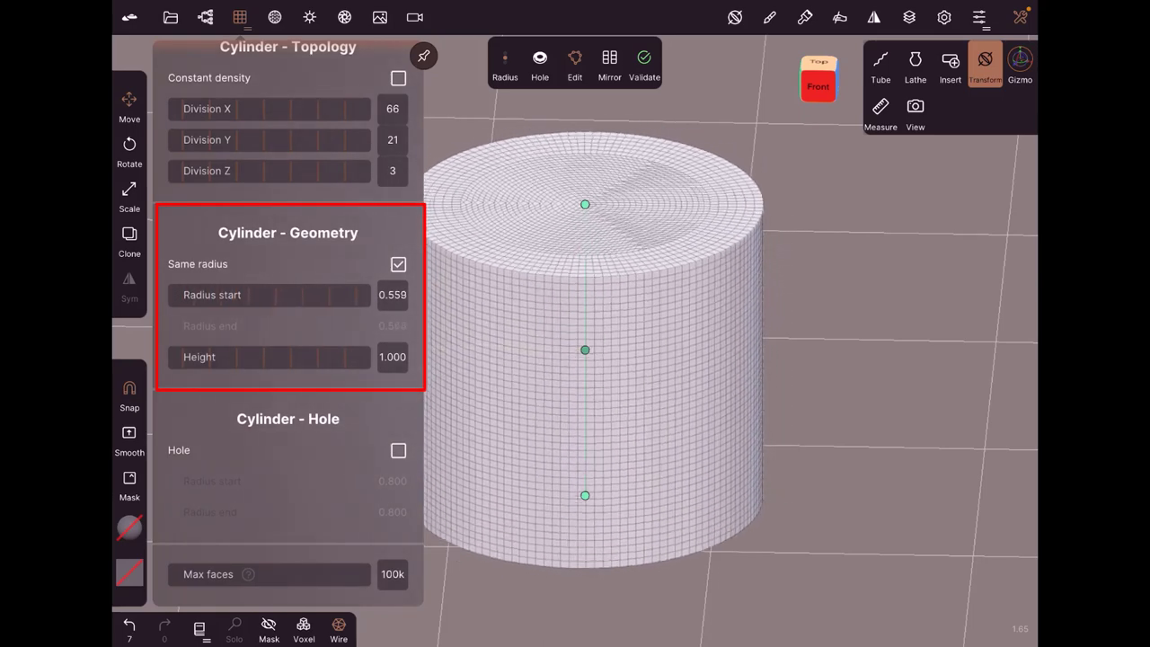
drag(424, 350, 433, 347)
click(397, 265)
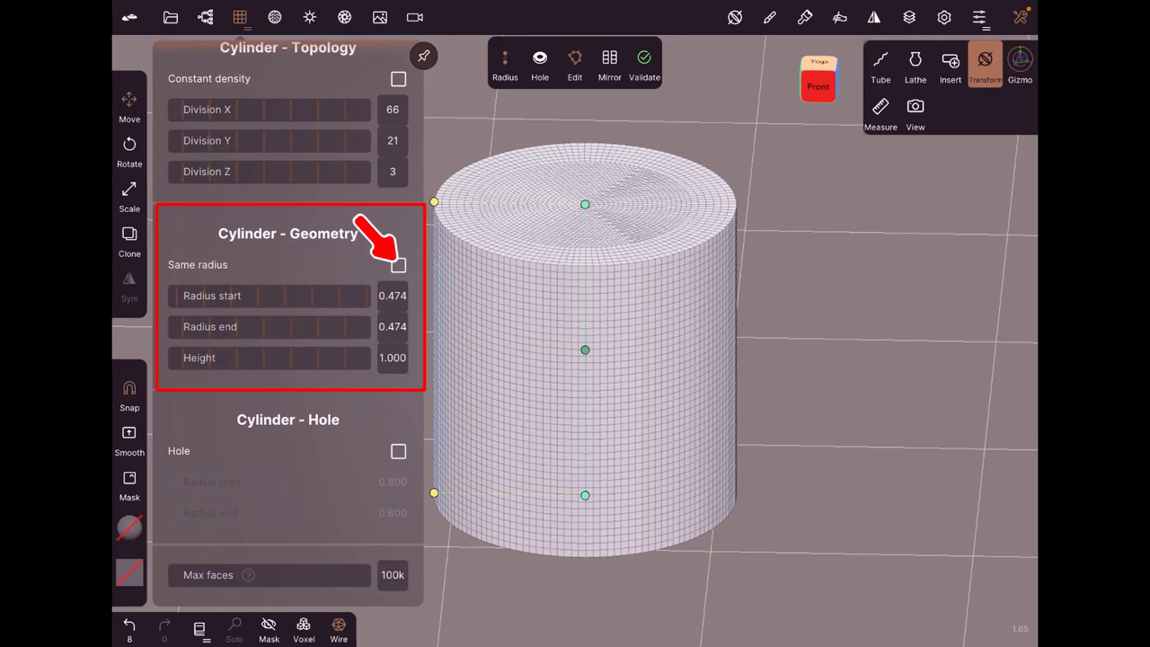
drag(269, 326, 198, 326)
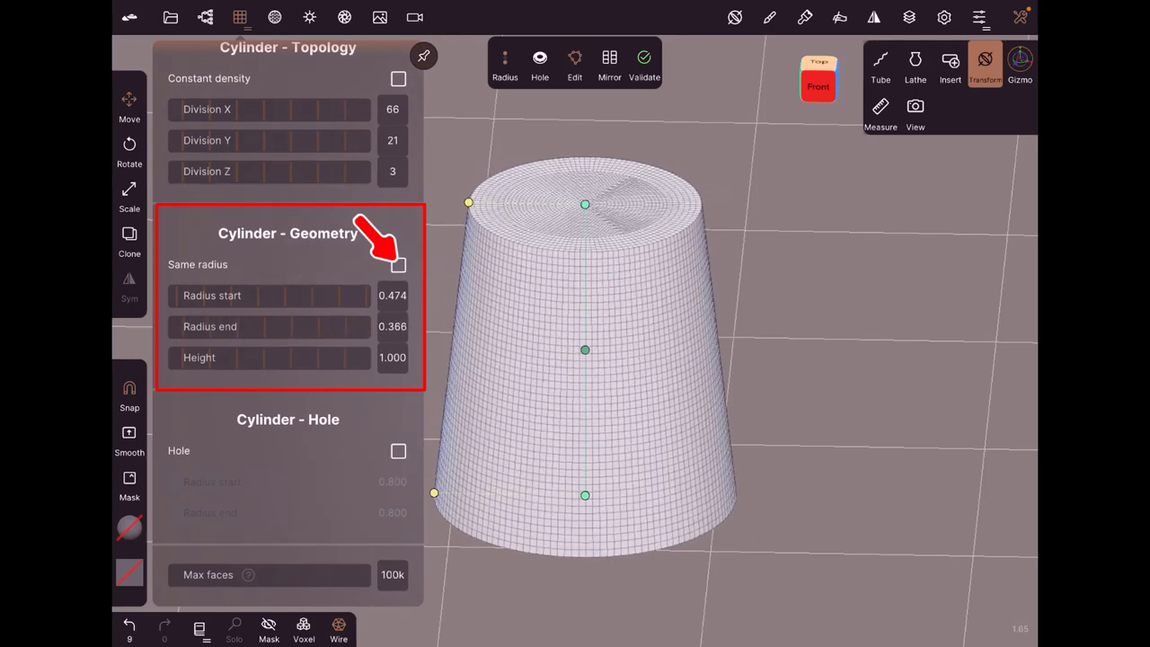
drag(468, 202, 452, 195)
mouse_move(585, 198)
mouse_down()
mouse_move(585, 241)
mouse_move(584, 181)
mouse_up()
click(398, 265)
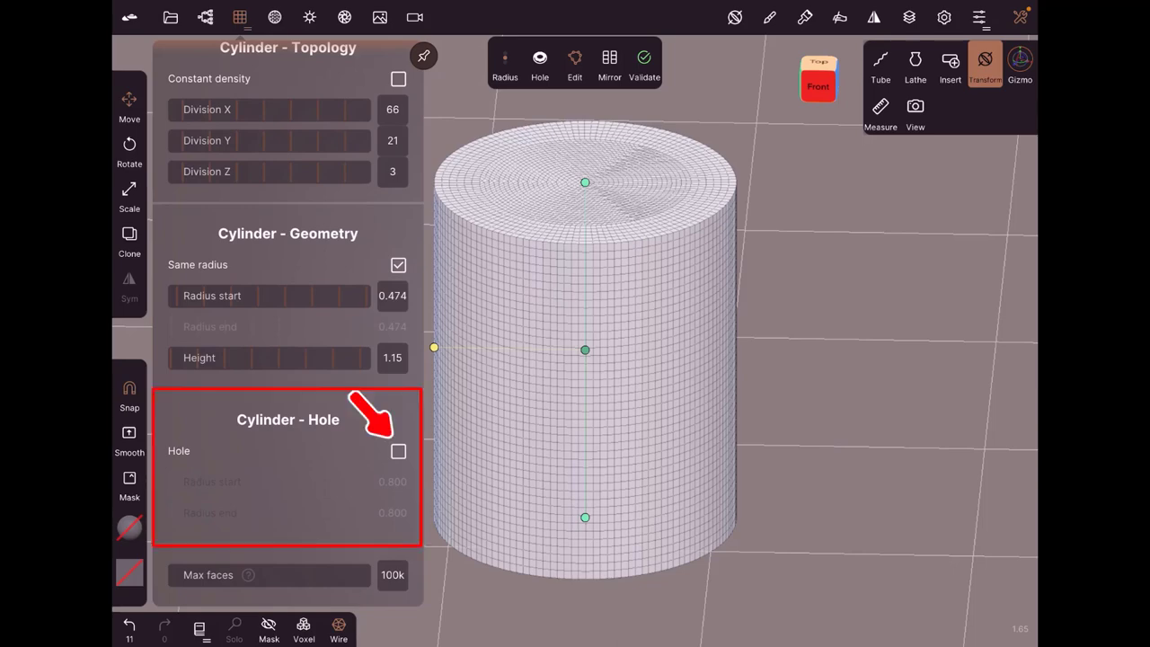
- Enable Hole, shrink the inner hole, and pin the primitive settings panel open
click(398, 451)
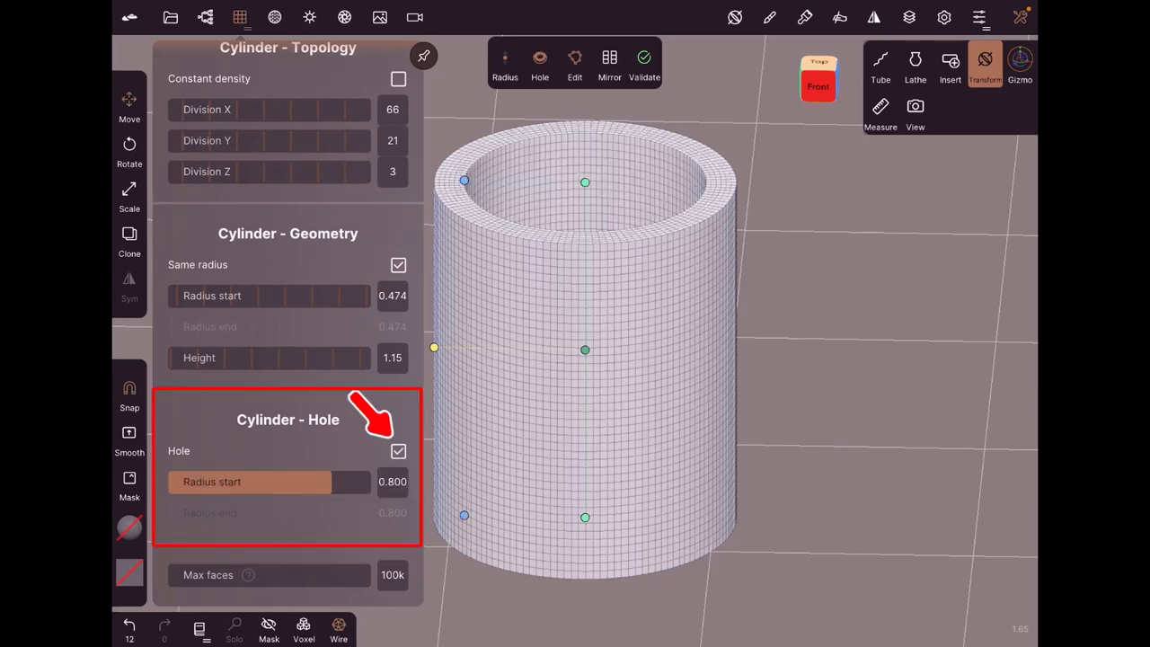
drag(331, 481, 275, 482)
drag(853, 449, 854, 270)
mouse_move(586, 436)
mouse_down()
mouse_move(724, 331)
mouse_move(729, 368)
mouse_up()
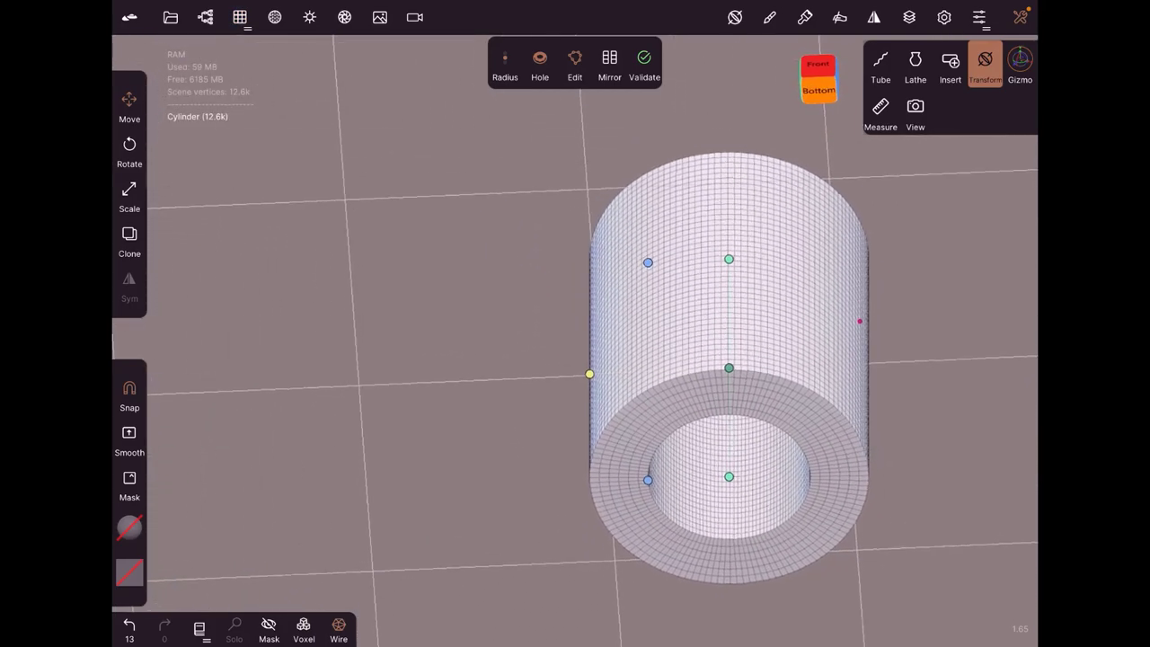
click(240, 17)
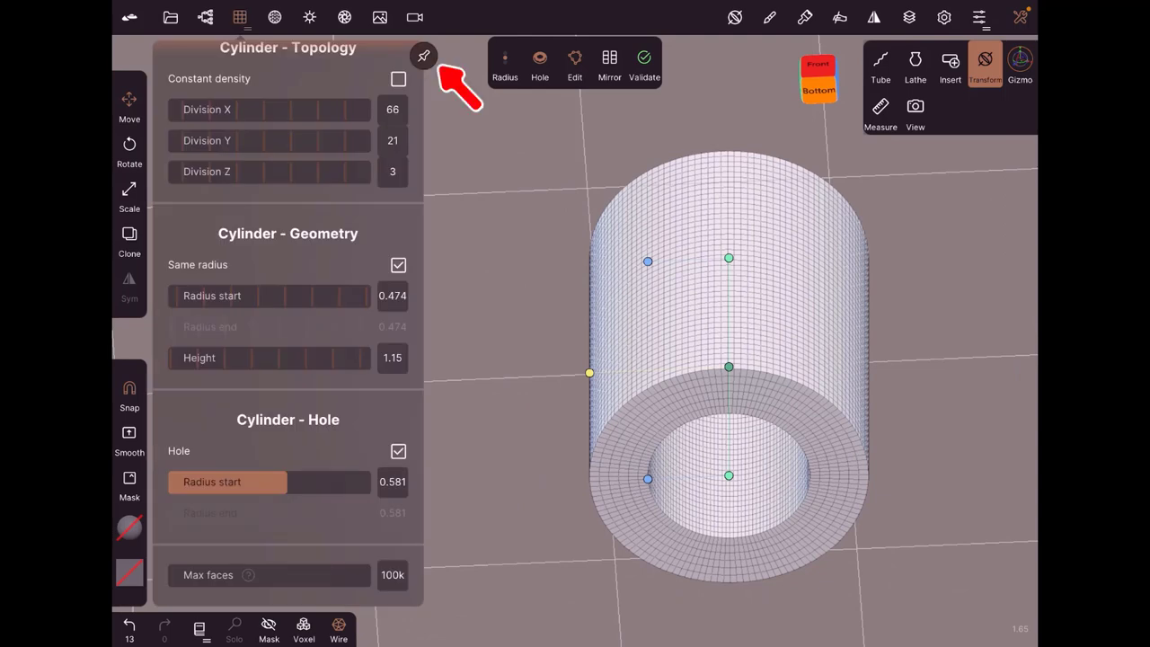
click(423, 55)
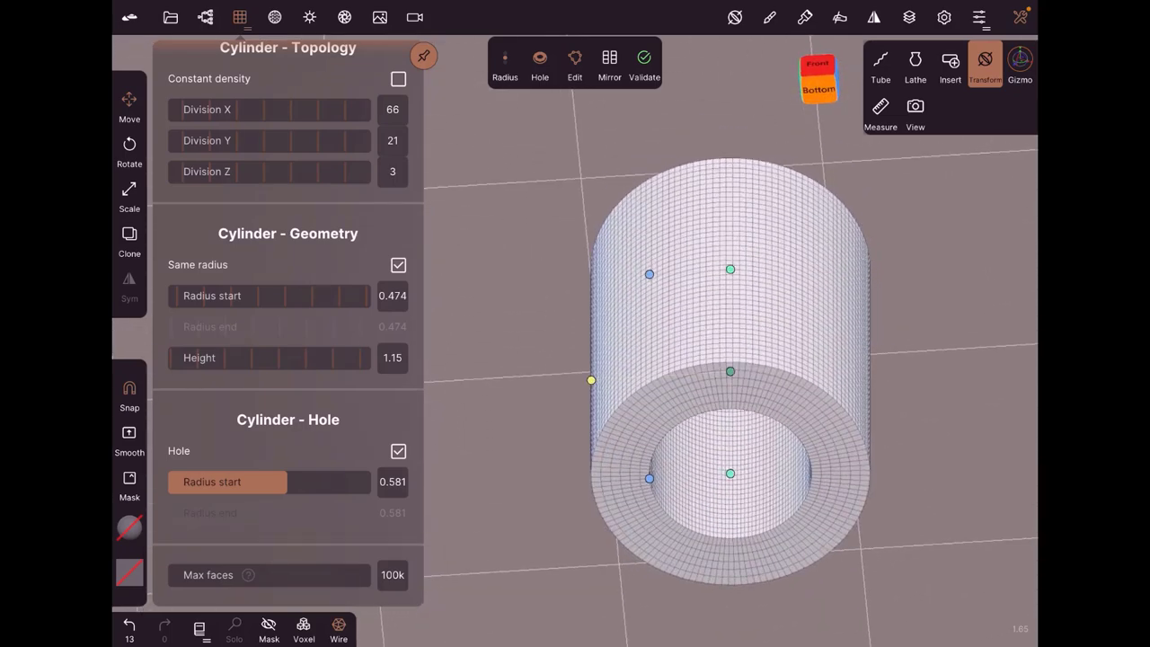
- Compare the hole on and off, then set hole Radius start to 0.506, inspecting both ends
click(398, 451)
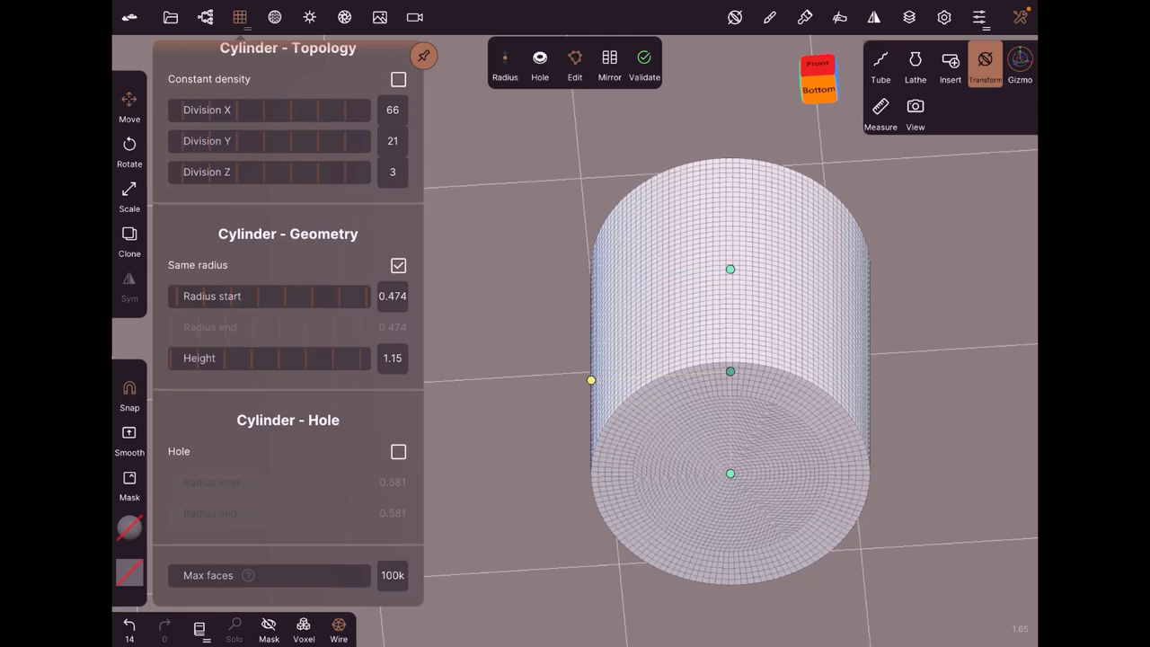
click(398, 451)
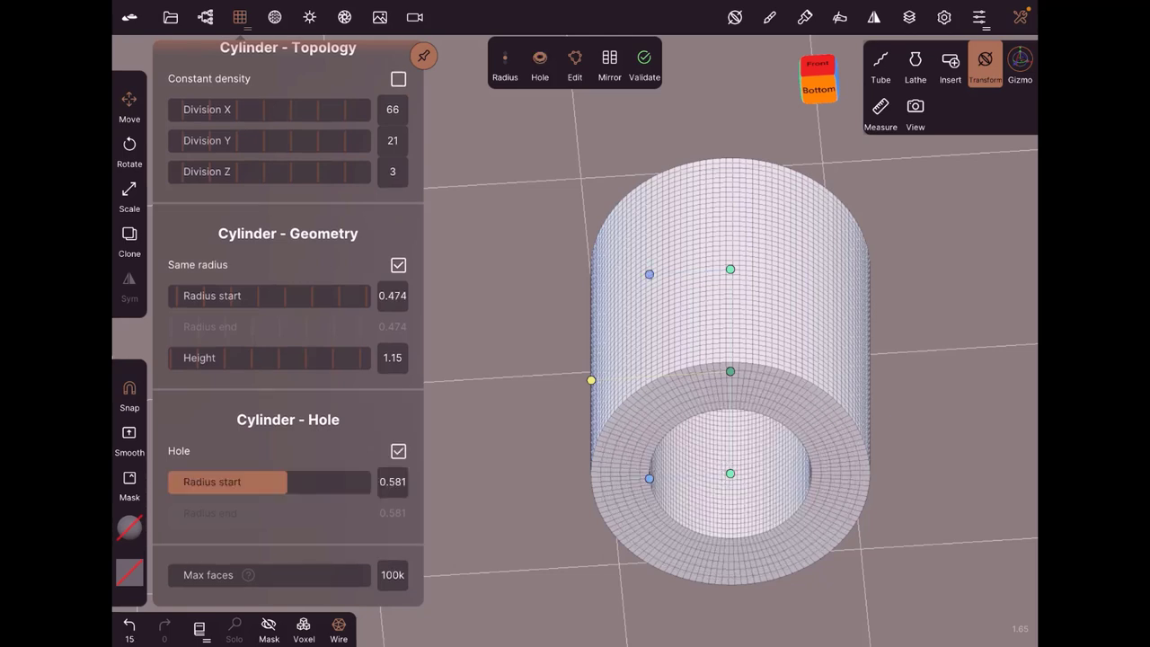
click(398, 451)
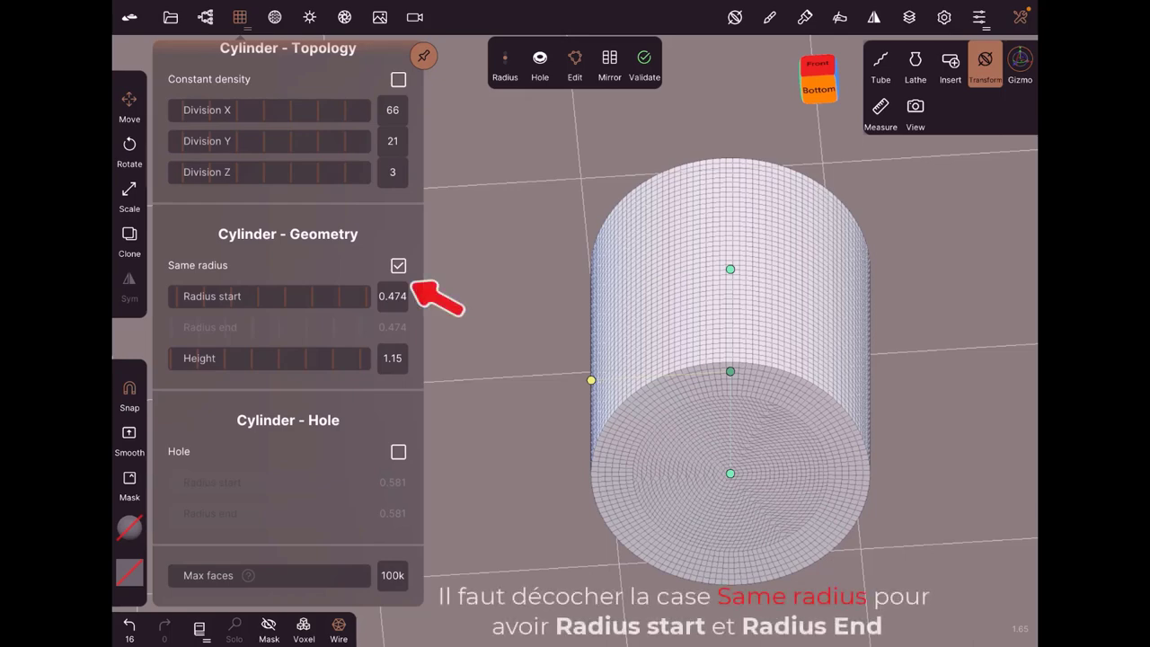
click(398, 450)
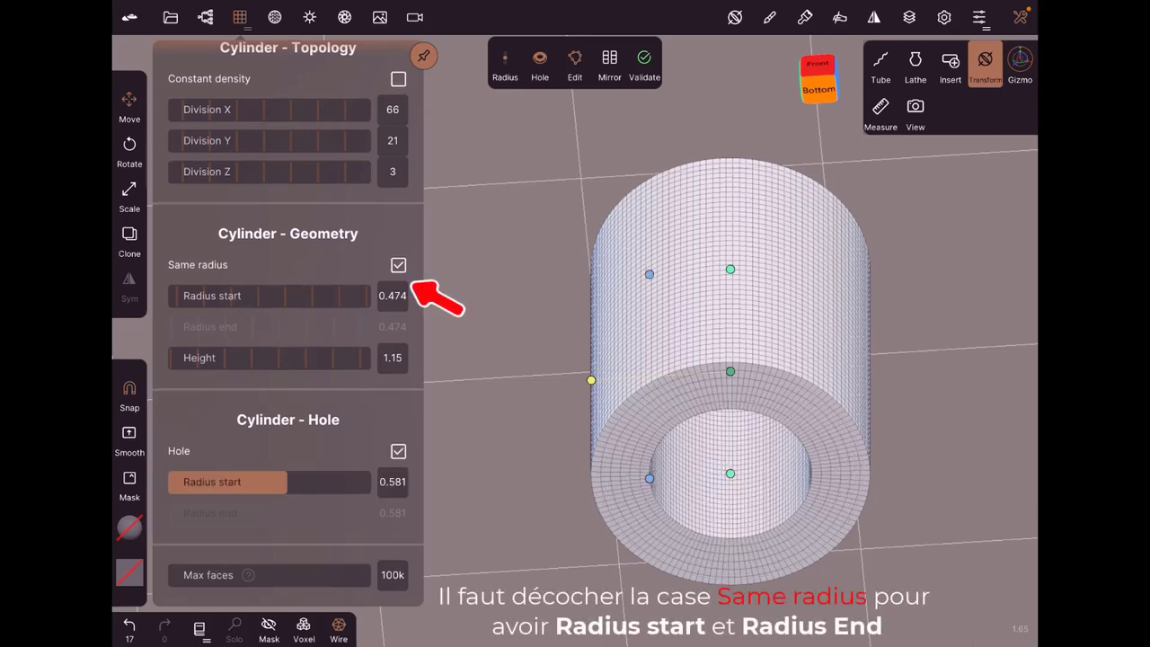
drag(934, 269, 934, 467)
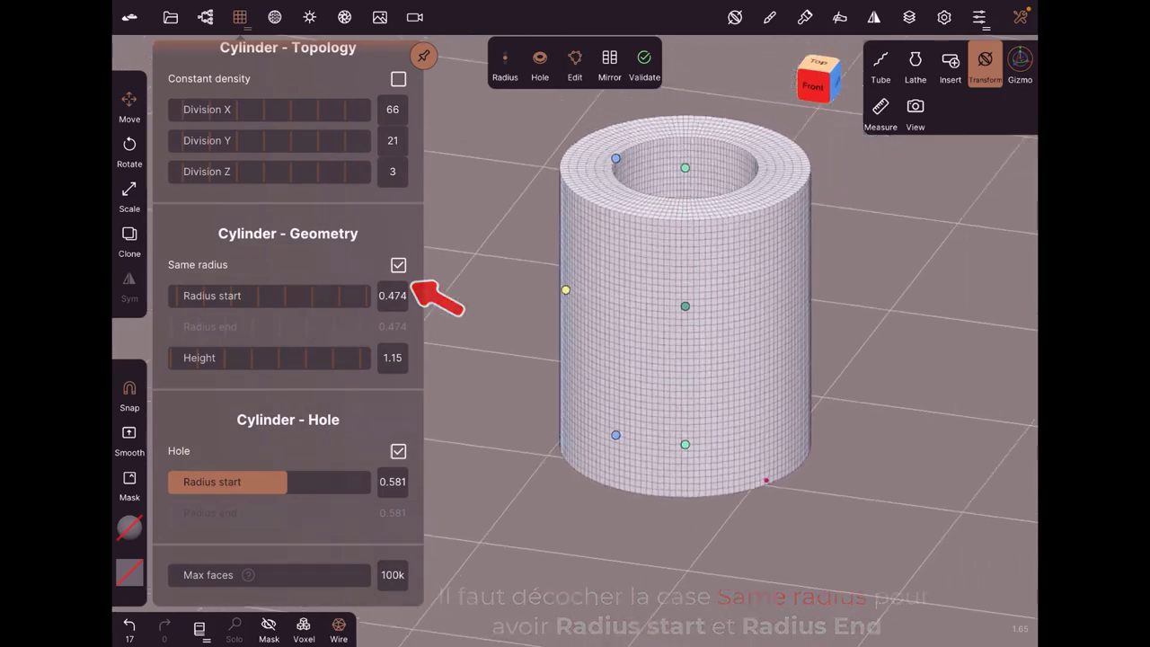
drag(898, 359, 925, 377)
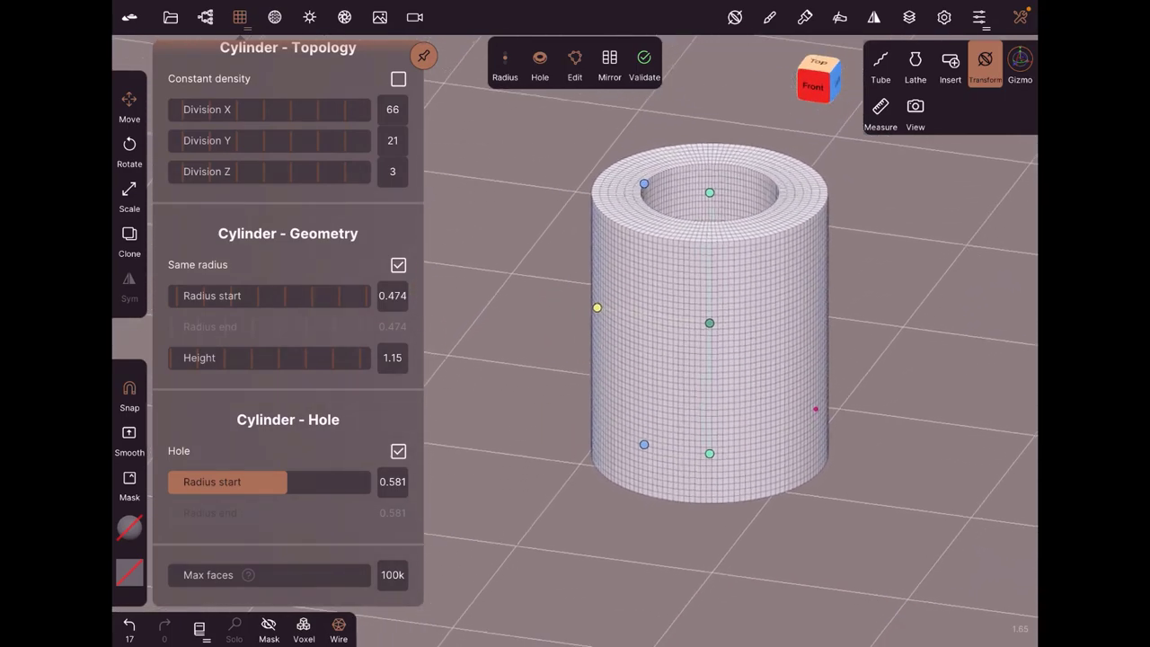
drag(816, 408, 819, 417)
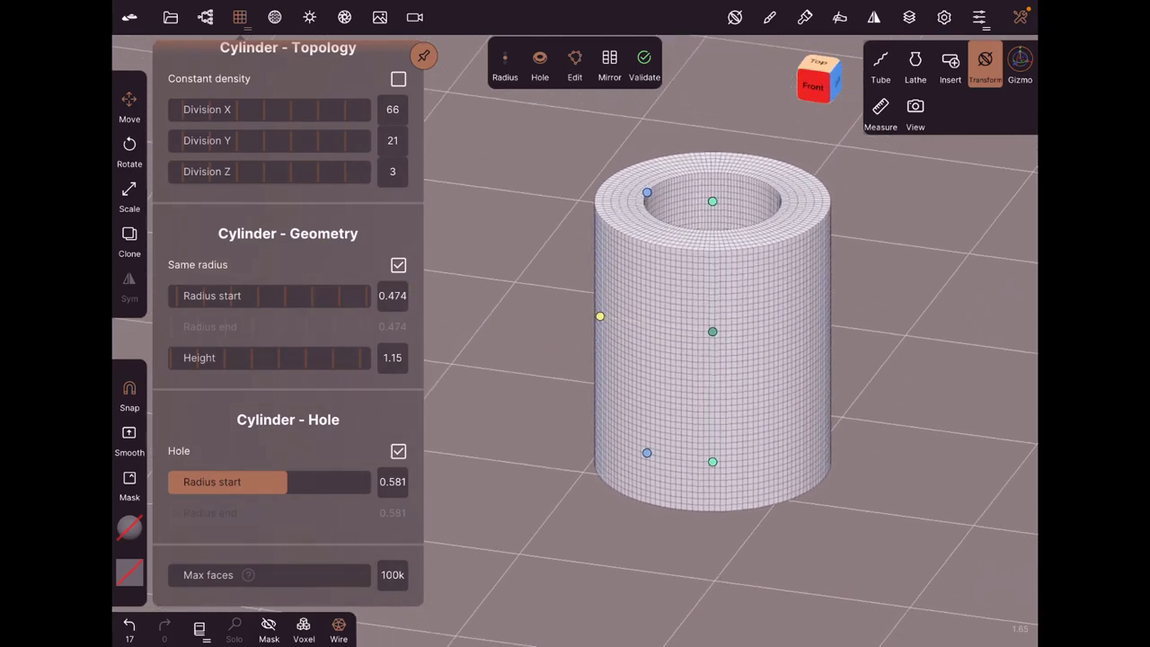
click(398, 451)
click(397, 451)
drag(287, 482, 270, 483)
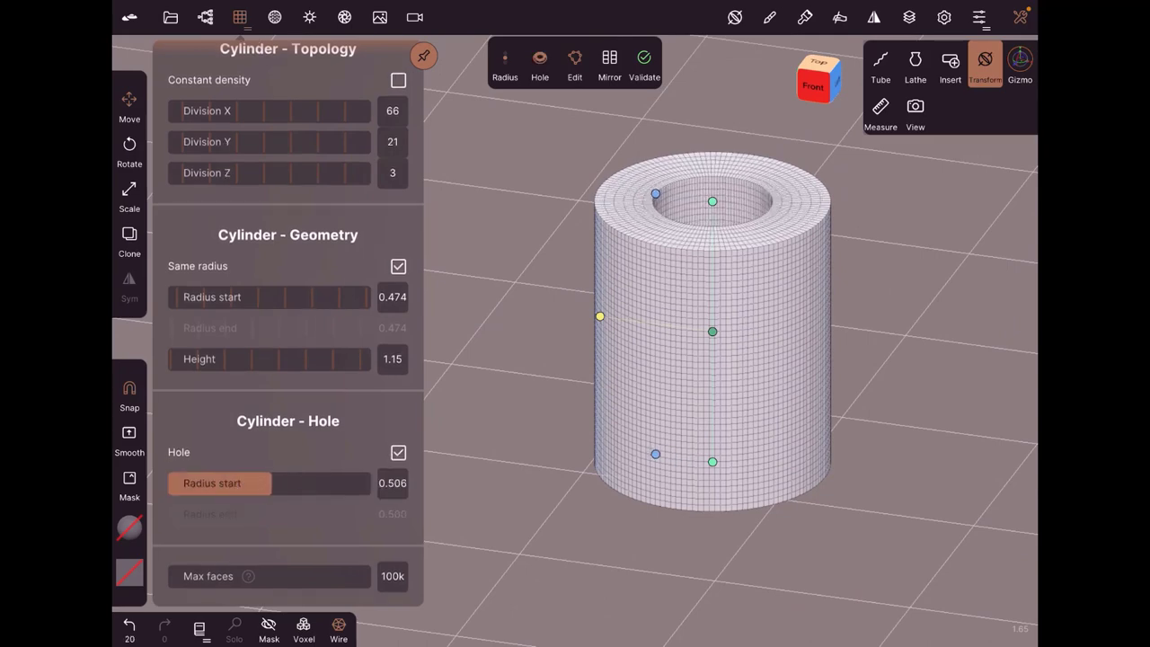
drag(816, 411, 816, 414)
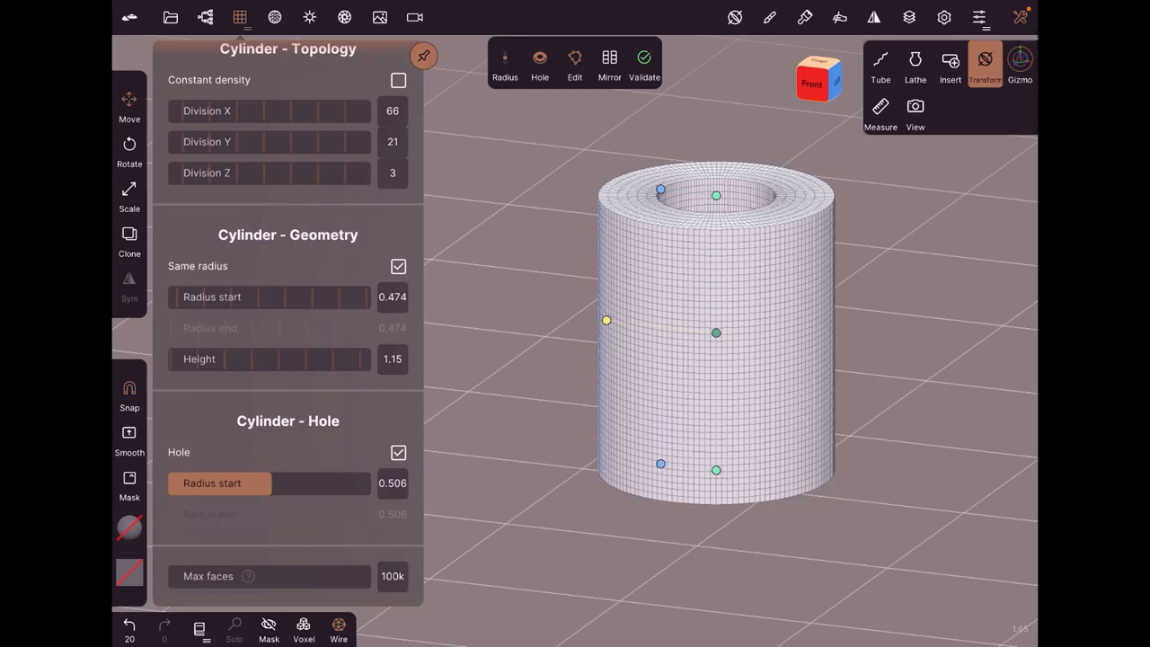
- Raise Post subdivision to 2 for a 50.6k mesh and close the primitive panel
scroll(288, 359, up, 5)
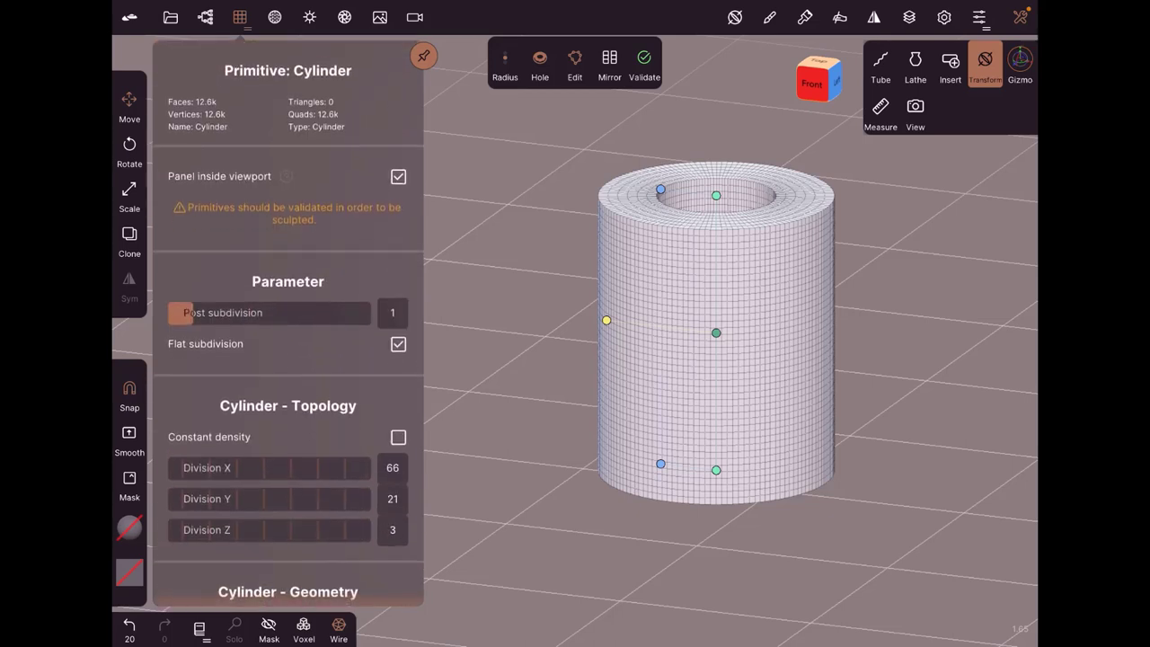
mouse_move(192, 312)
mouse_down()
mouse_move(244, 313)
mouse_move(218, 313)
mouse_up()
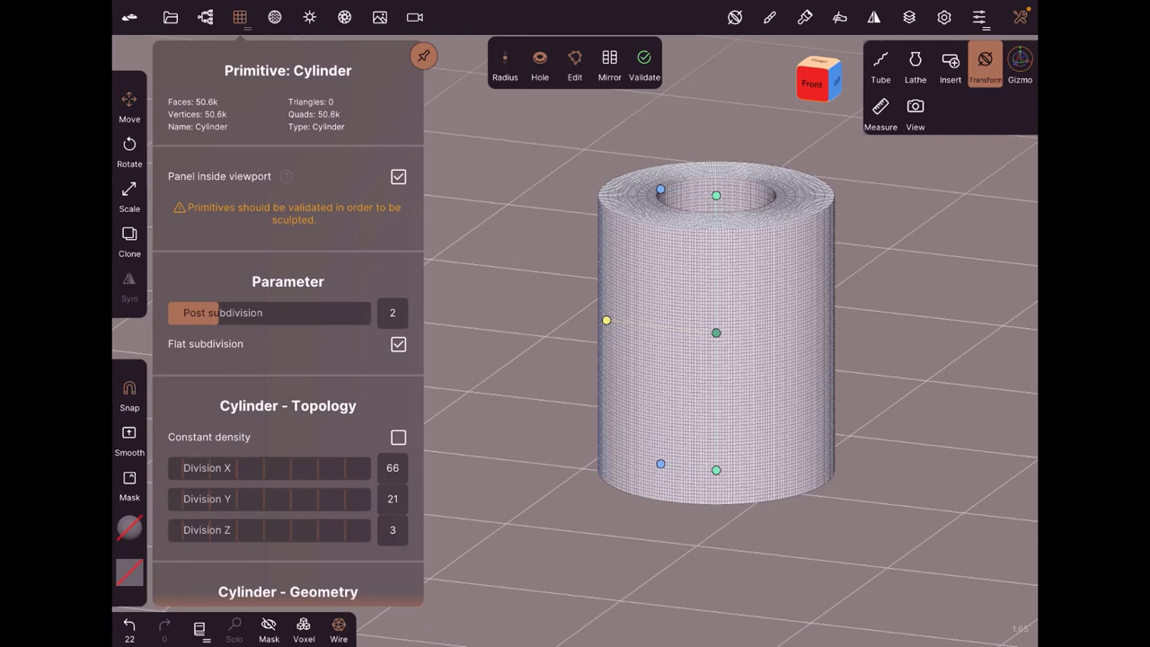
mouse_move(218, 313)
mouse_down()
mouse_move(192, 312)
mouse_move(218, 308)
mouse_up()
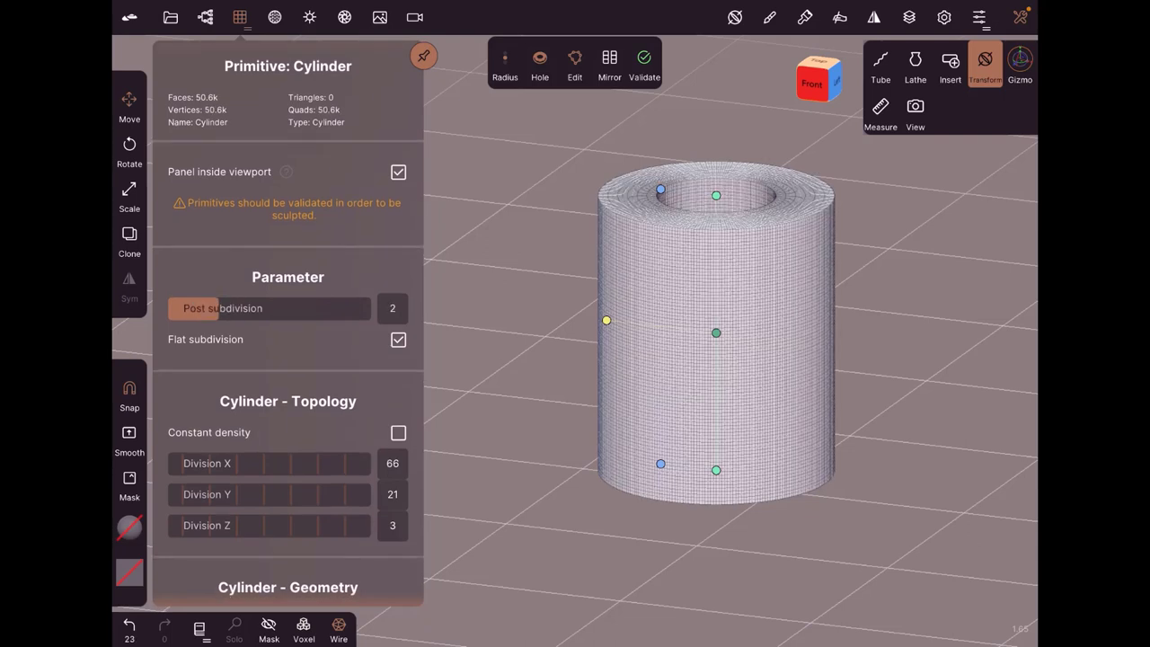
click(239, 17)
mouse_move(816, 418)
middle_down()
mouse_move(590, 370)
mouse_move(645, 402)
middle_up()
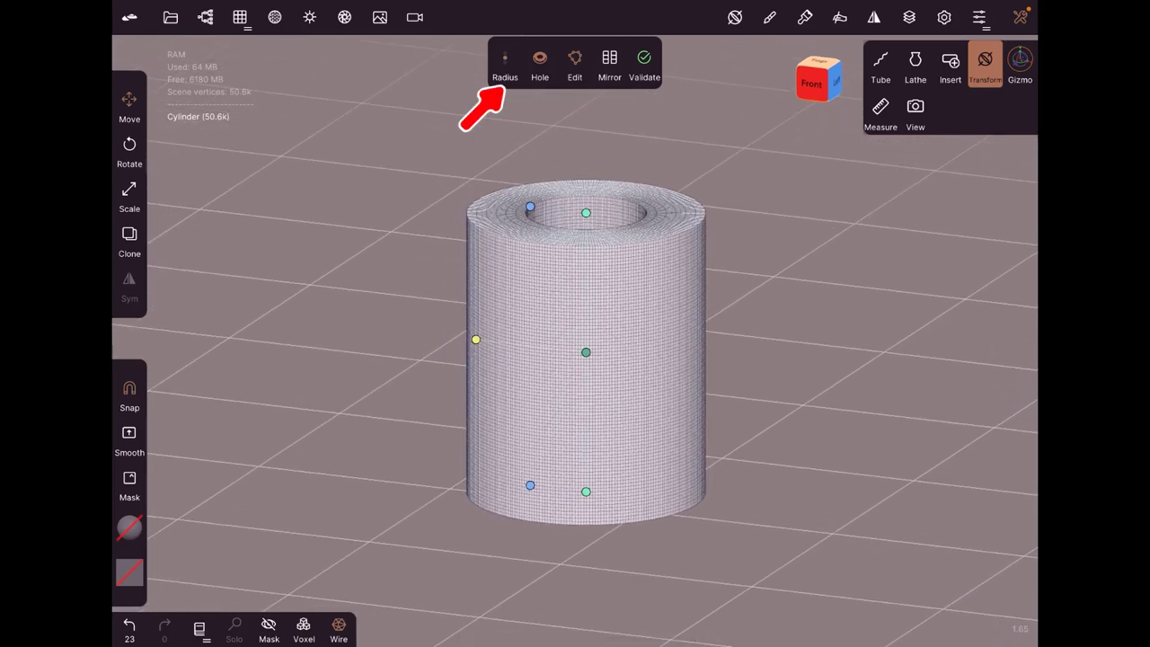
- Switch to the Transform tool to show the tube's top and bottom radius handles
click(1020, 63)
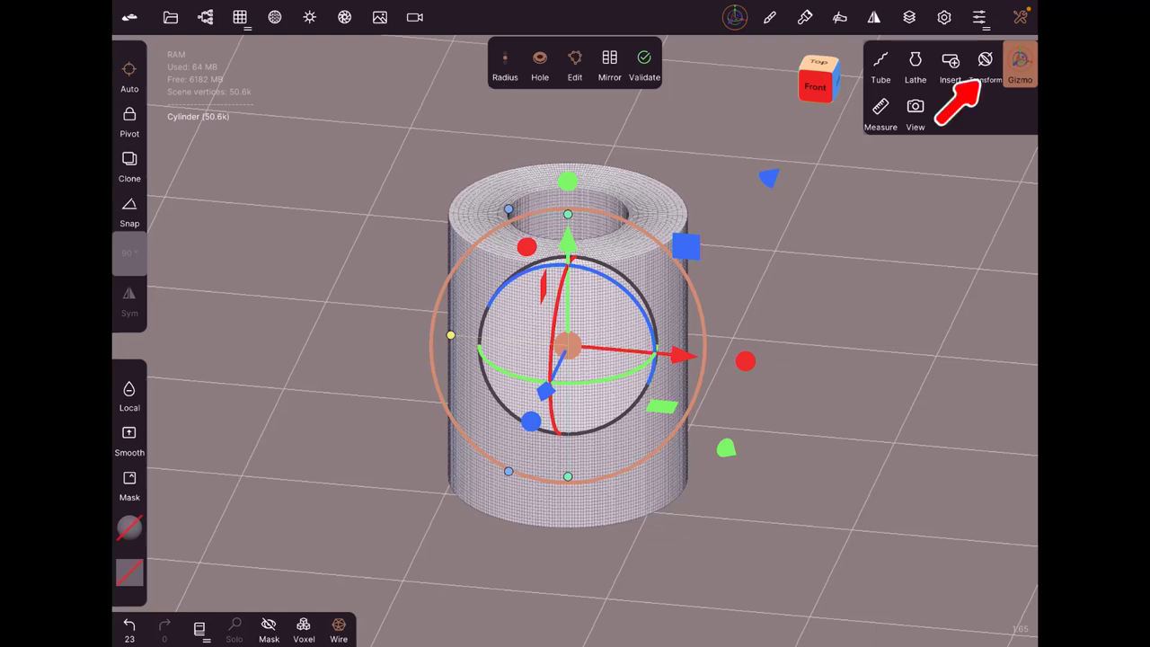
click(985, 59)
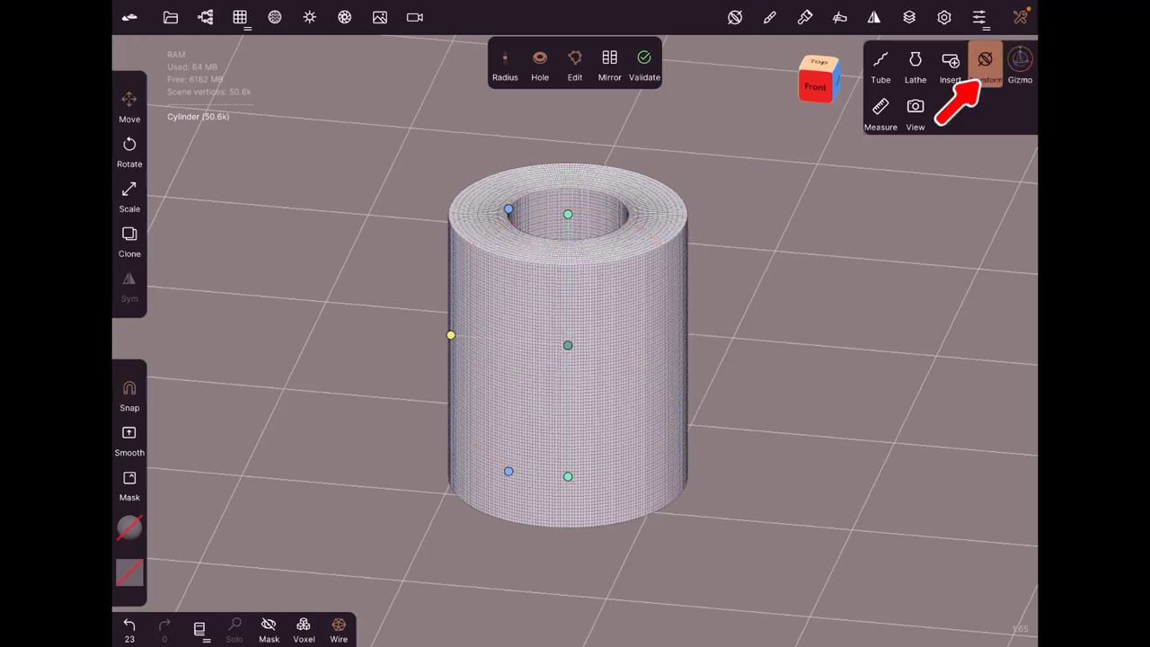
drag(650, 405, 652, 407)
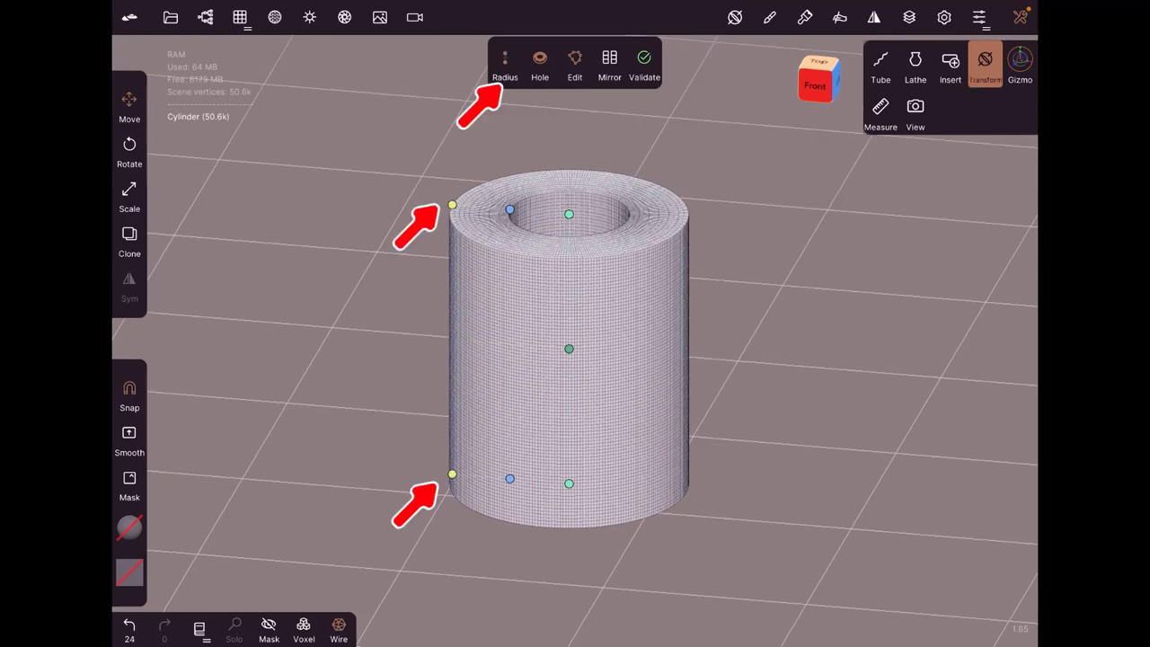
- Unlink the radius handles to widen the top, then relink and widen the whole tube evenly
click(505, 59)
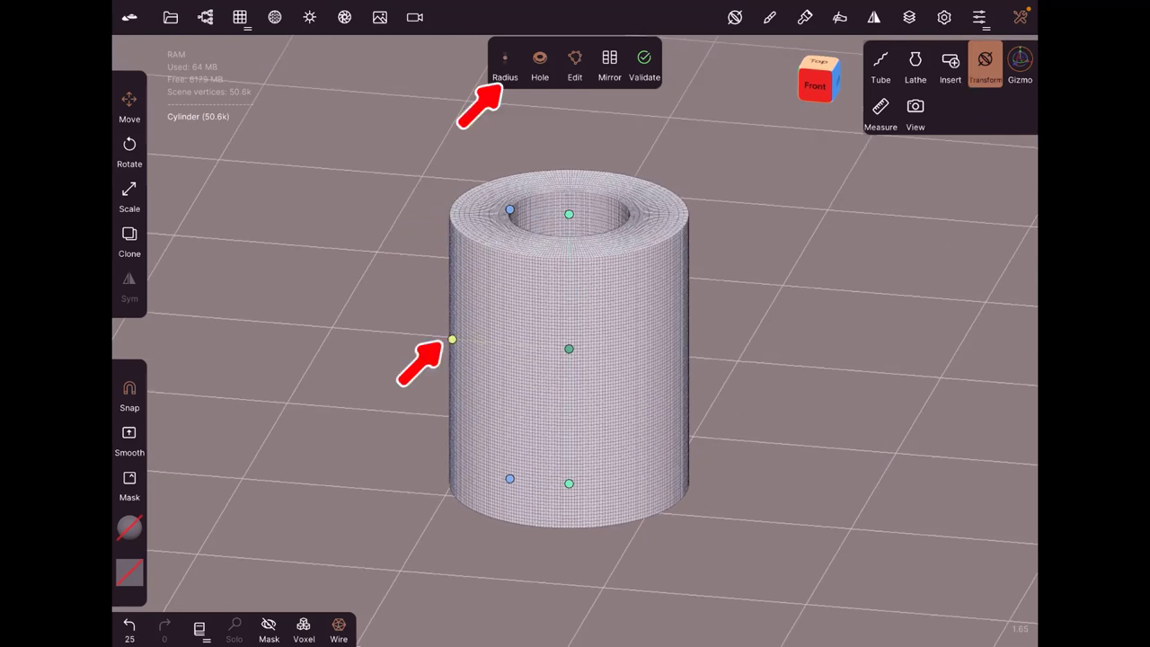
click(505, 59)
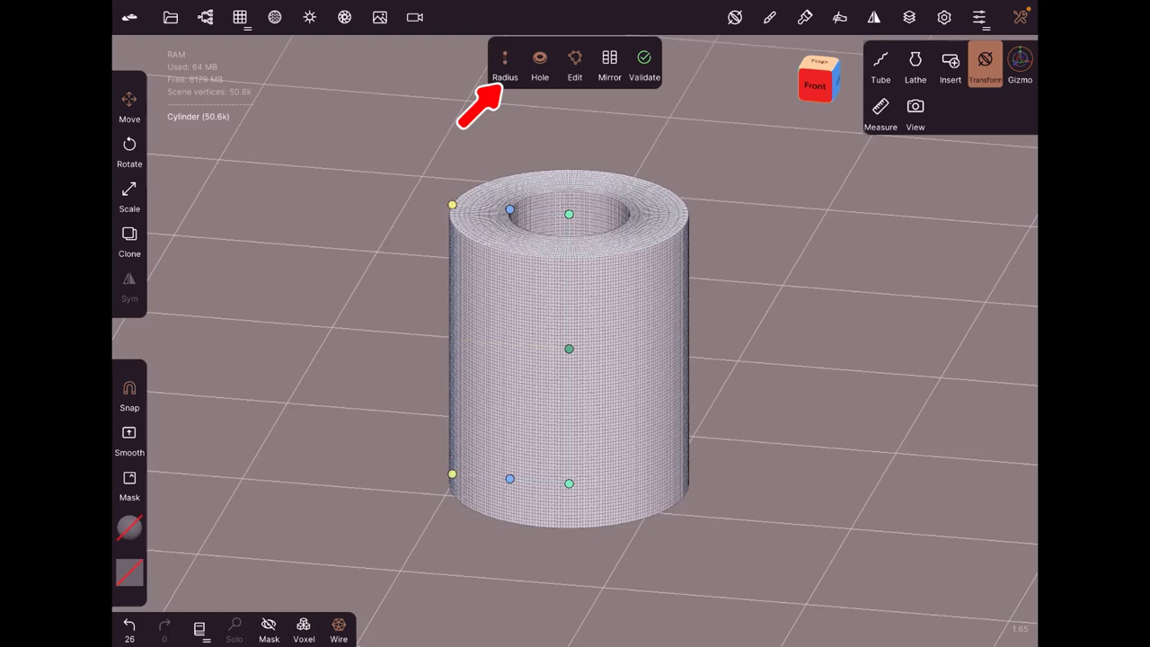
mouse_move(452, 204)
mouse_down()
mouse_move(437, 203)
mouse_move(493, 205)
mouse_move(443, 203)
mouse_up()
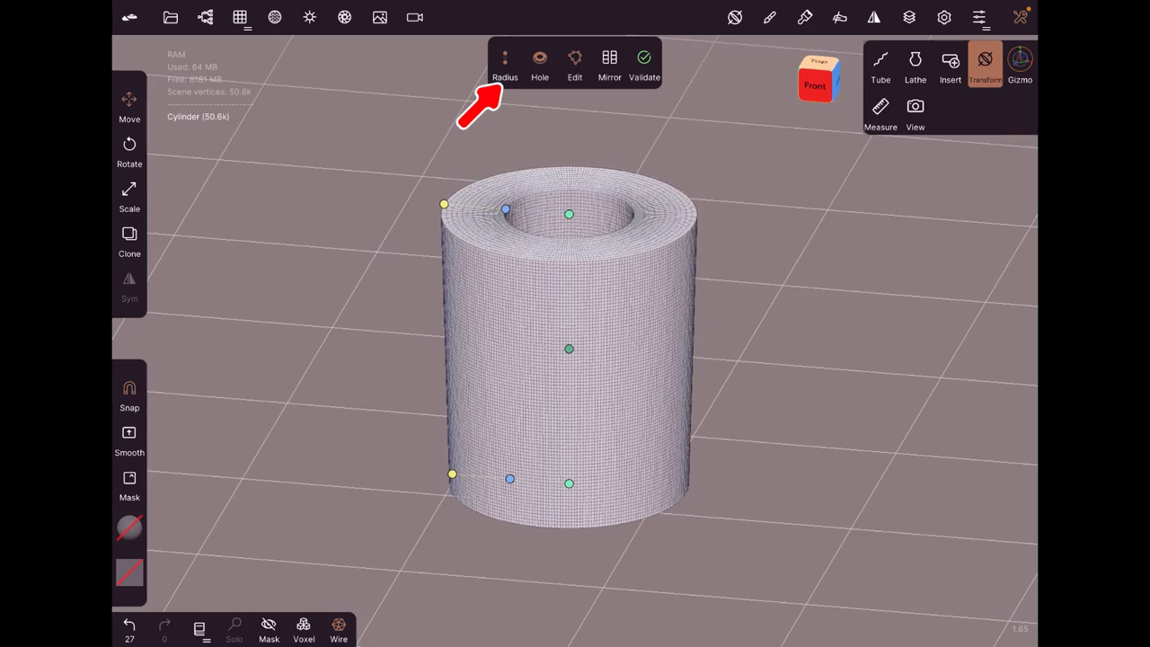
click(505, 59)
mouse_move(452, 338)
mouse_down()
mouse_move(488, 341)
mouse_move(434, 337)
mouse_move(450, 339)
mouse_up()
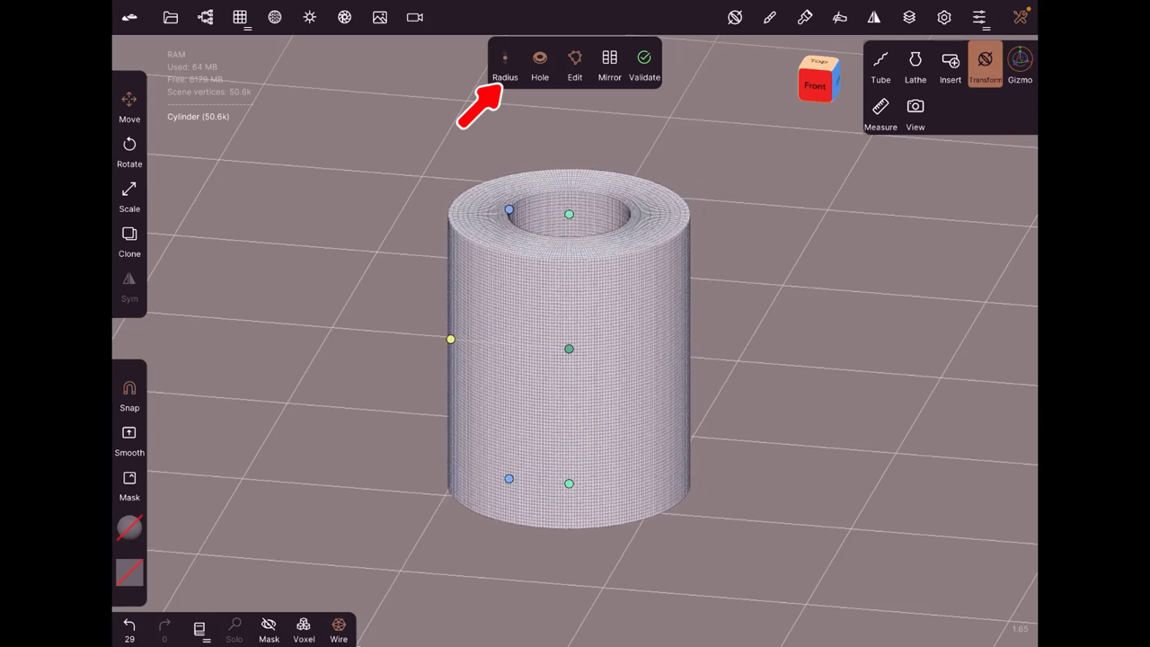
- Narrow the bottom, widen the top further, and drag the height handle to make it taller
click(505, 59)
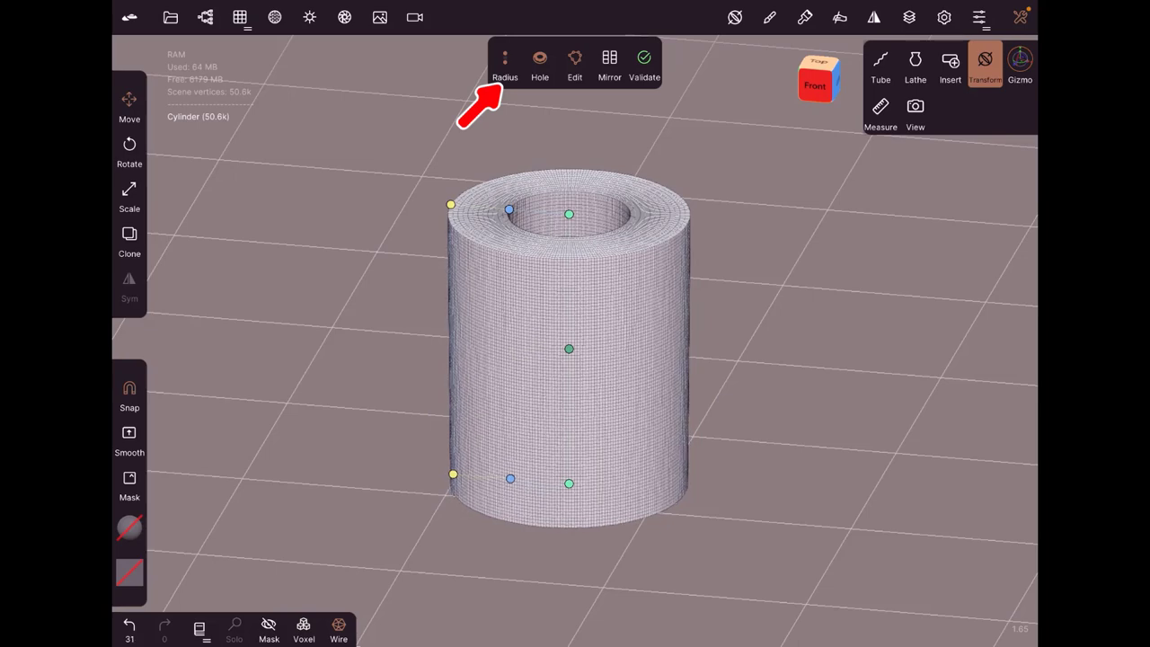
mouse_move(450, 473)
mouse_down()
mouse_move(511, 480)
mouse_move(450, 473)
mouse_up()
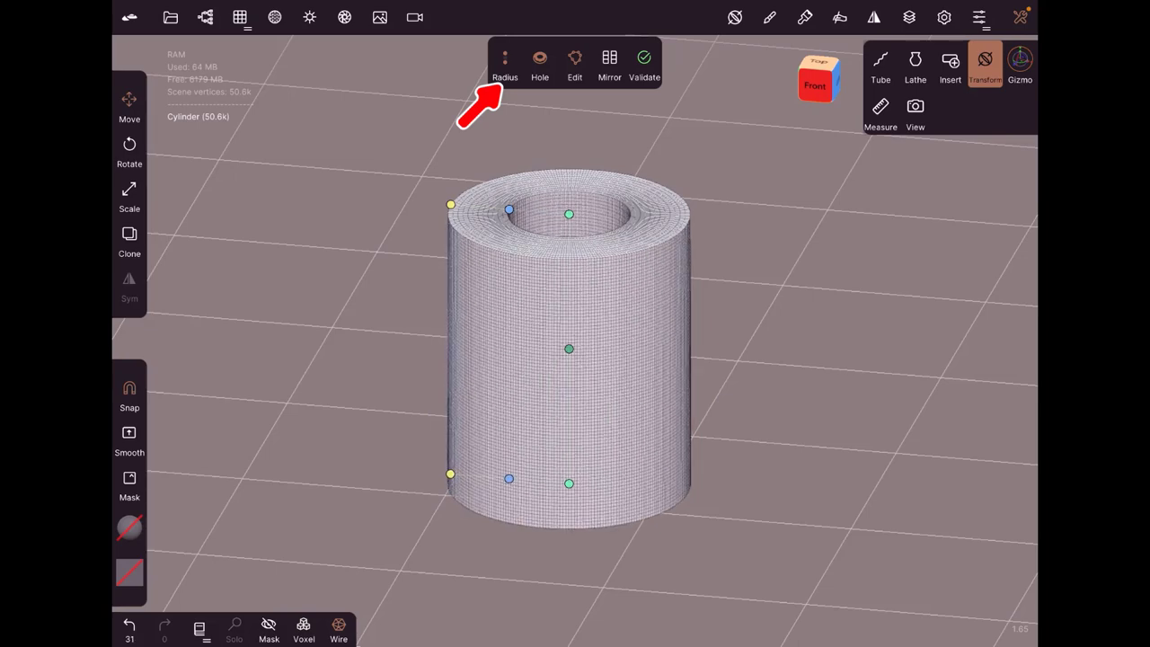
mouse_move(450, 204)
mouse_down()
mouse_move(483, 206)
mouse_move(430, 202)
mouse_up()
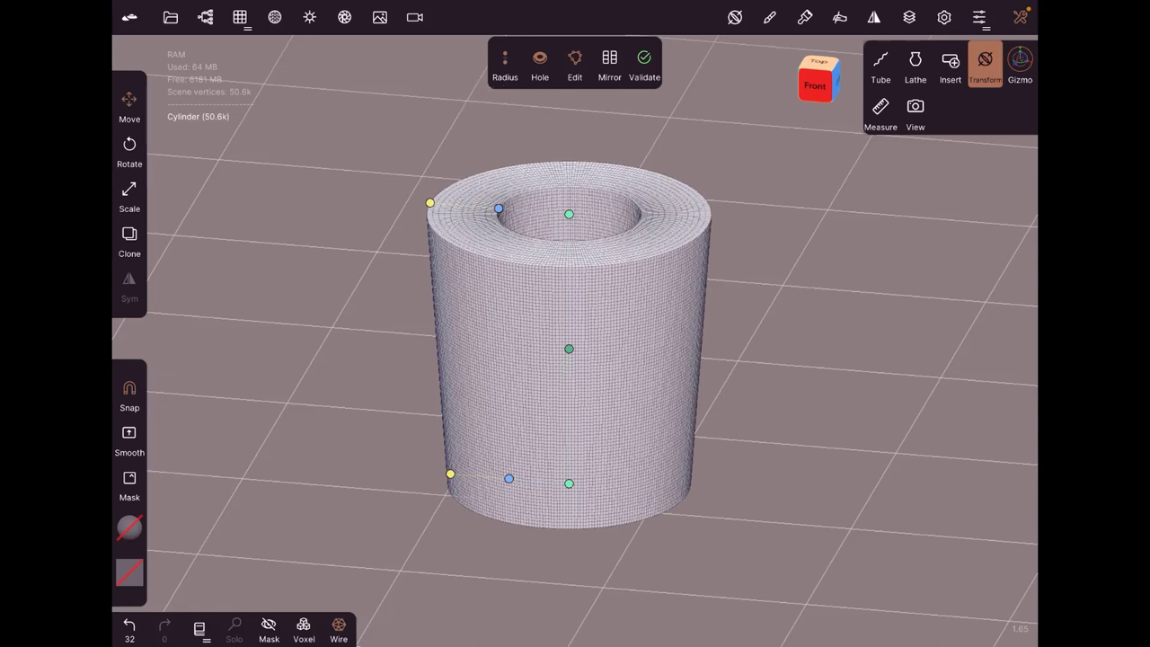
mouse_move(569, 213)
mouse_down()
mouse_move(568, 154)
mouse_move(569, 233)
mouse_move(569, 182)
mouse_up()
mouse_move(569, 479)
mouse_down()
mouse_move(568, 413)
mouse_move(568, 480)
mouse_move(503, 475)
mouse_move(531, 475)
mouse_move(515, 476)
mouse_up()
- Drag the blue hole handles inward to narrow the hole on the bottom and top faces
drag(653, 503, 652, 324)
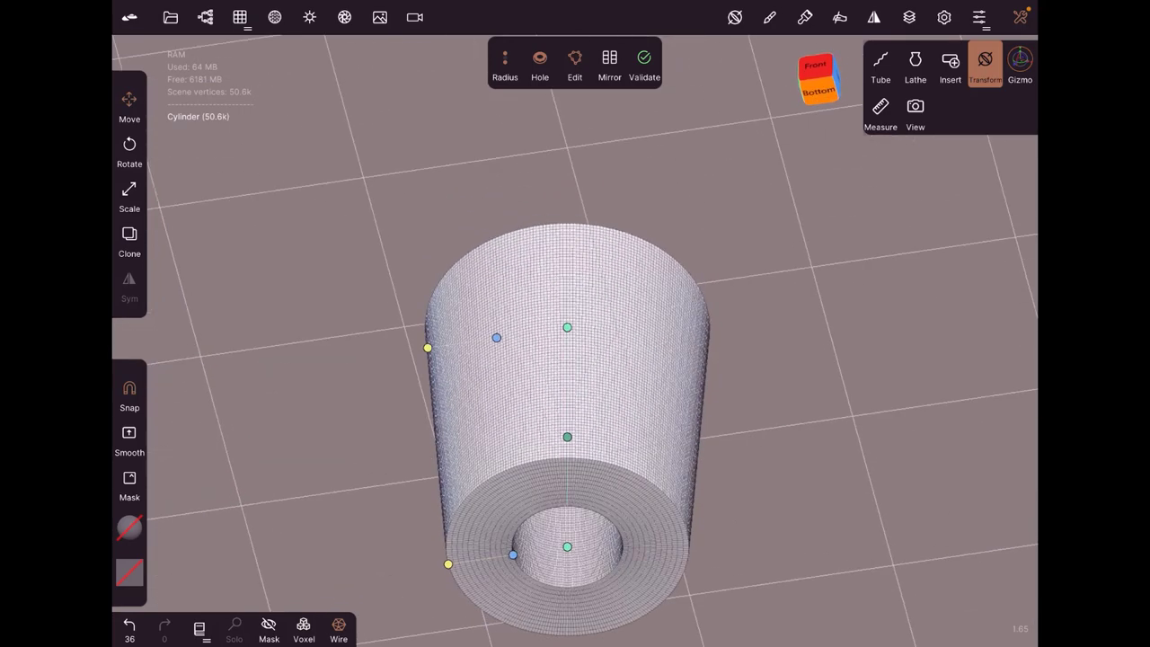
mouse_move(513, 554)
mouse_down()
mouse_move(490, 551)
mouse_move(524, 553)
mouse_up()
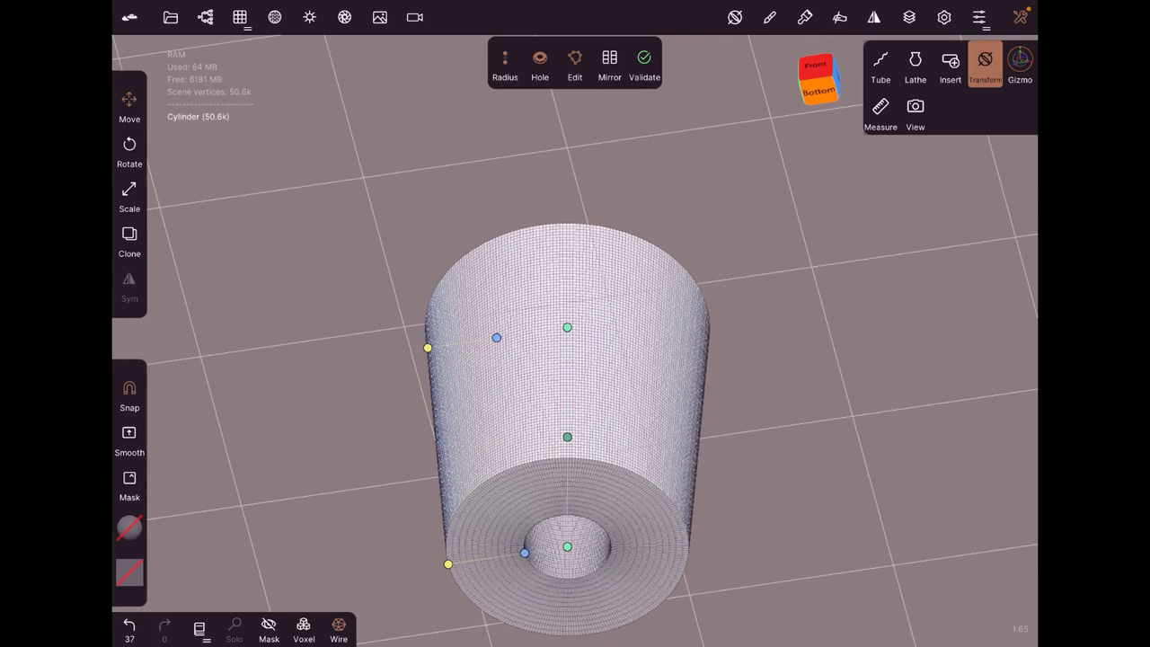
drag(652, 342, 652, 503)
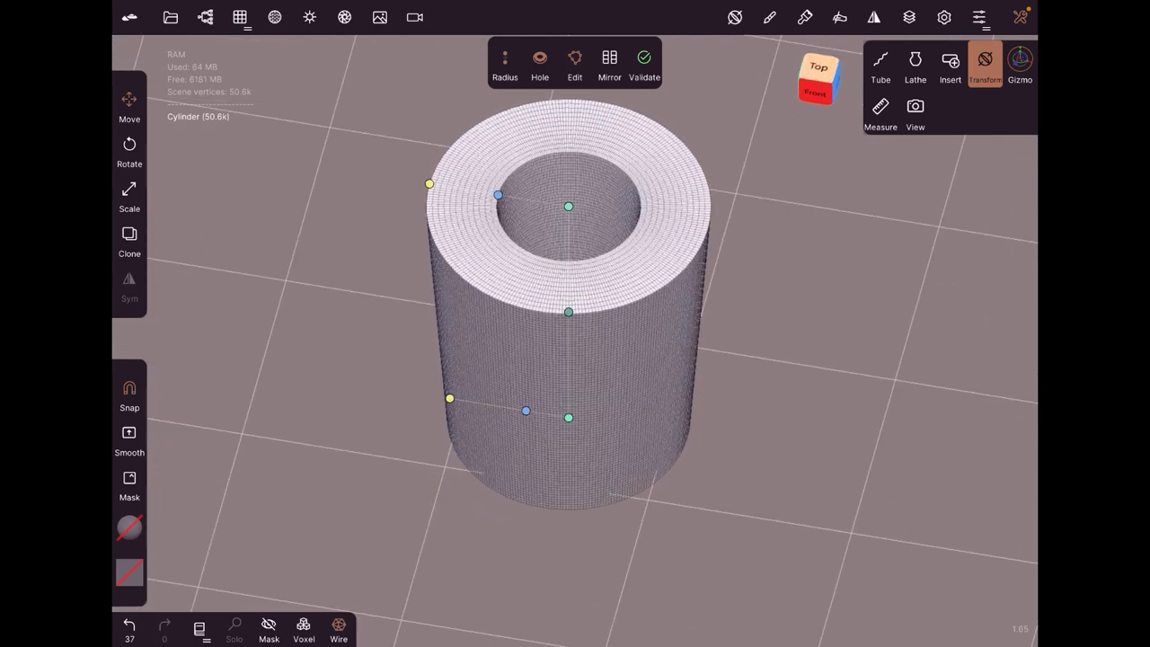
mouse_move(498, 194)
mouse_down()
mouse_move(524, 195)
mouse_move(508, 196)
mouse_up()
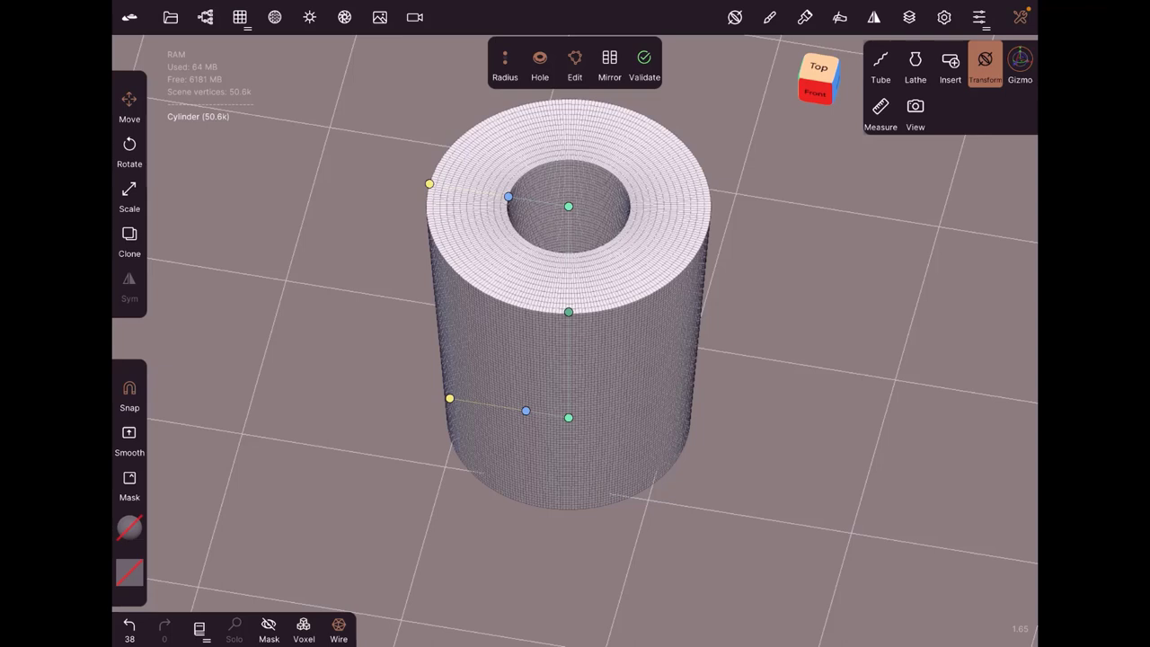
- Toggle Hole off and back on, then hide the cylinder's on-mesh edit handles
click(540, 58)
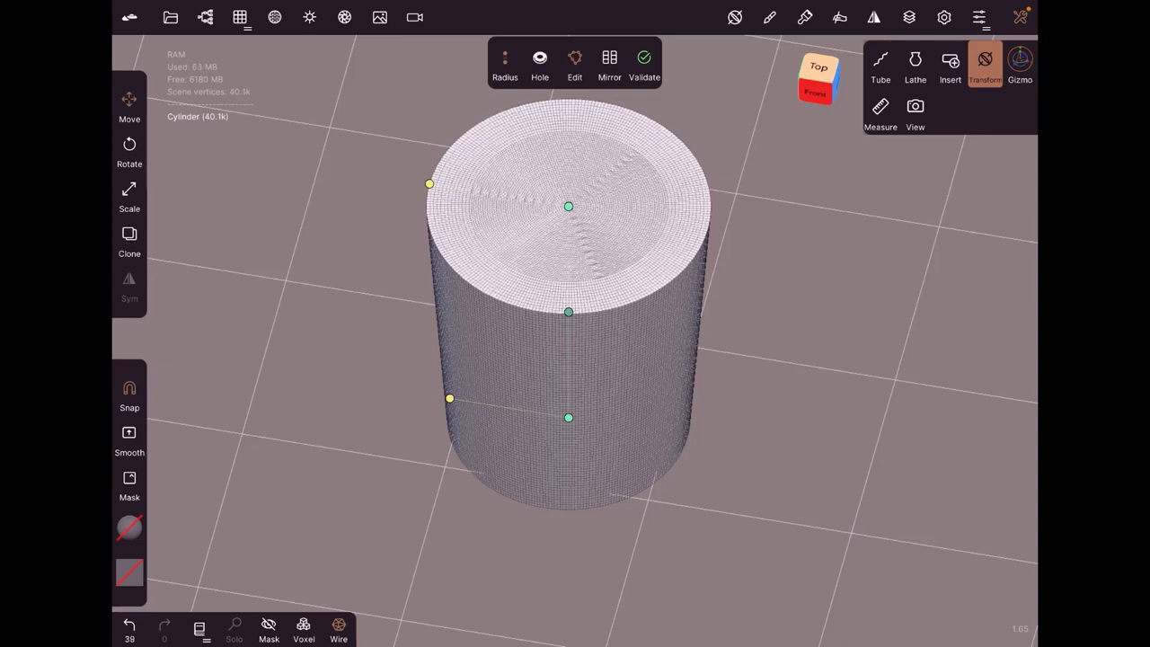
click(539, 58)
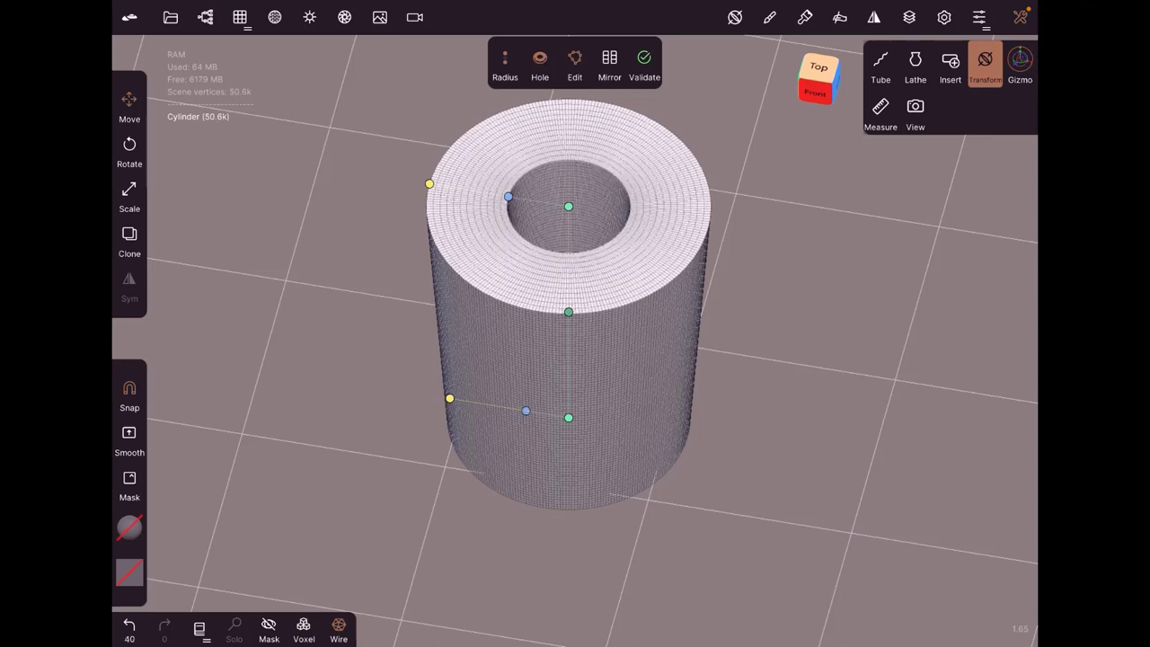
click(575, 57)
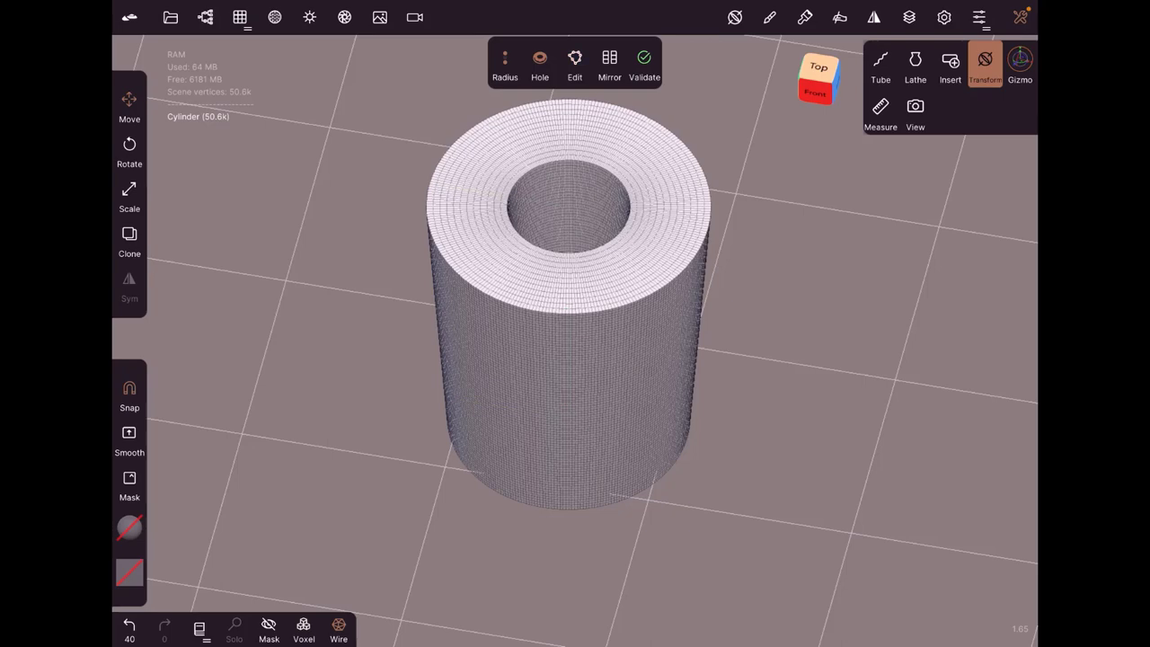
drag(652, 403, 646, 449)
- Turn off mirroring, then drag the gizmo's red X arrow right to place a cylinder copy
click(609, 57)
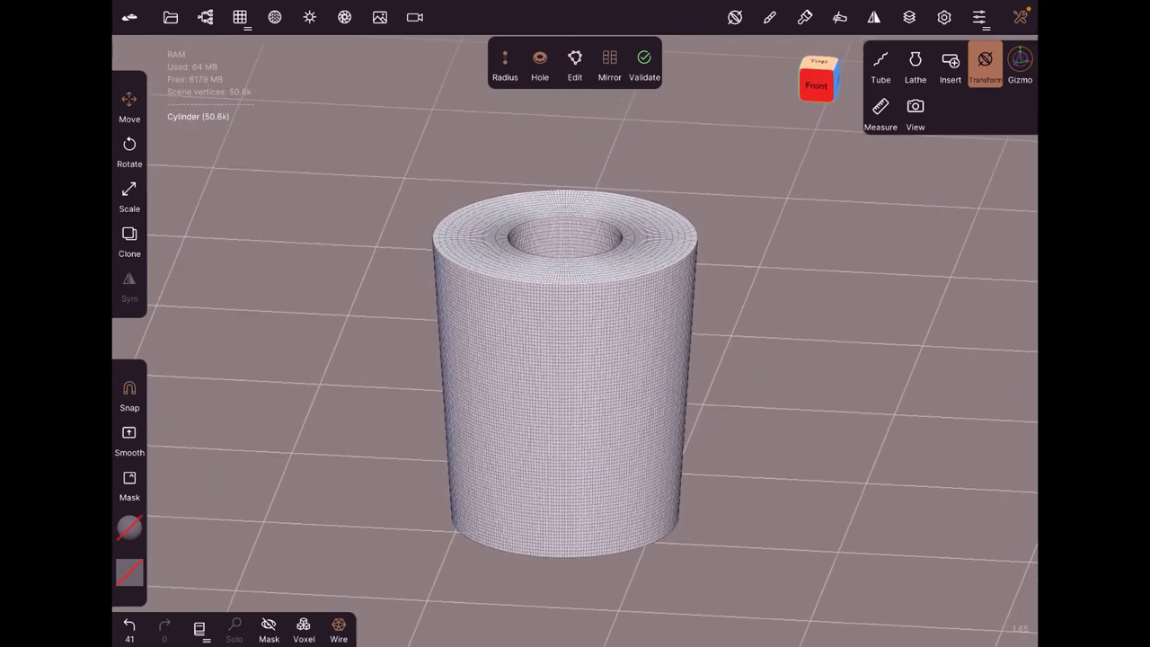
click(1020, 63)
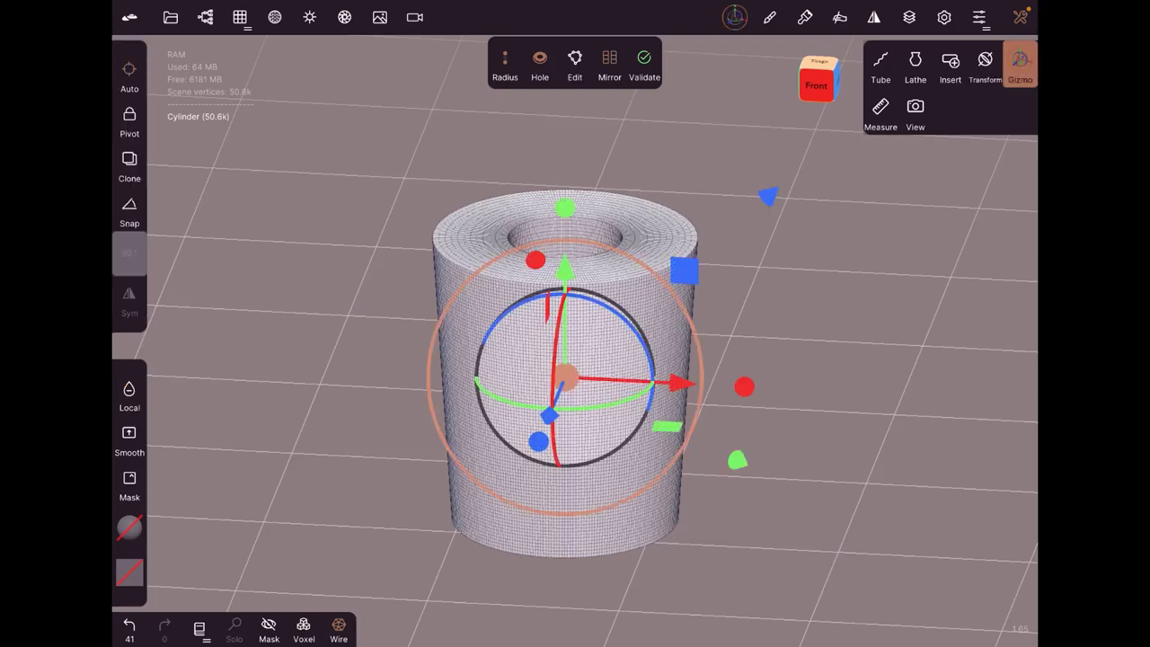
drag(678, 384, 871, 392)
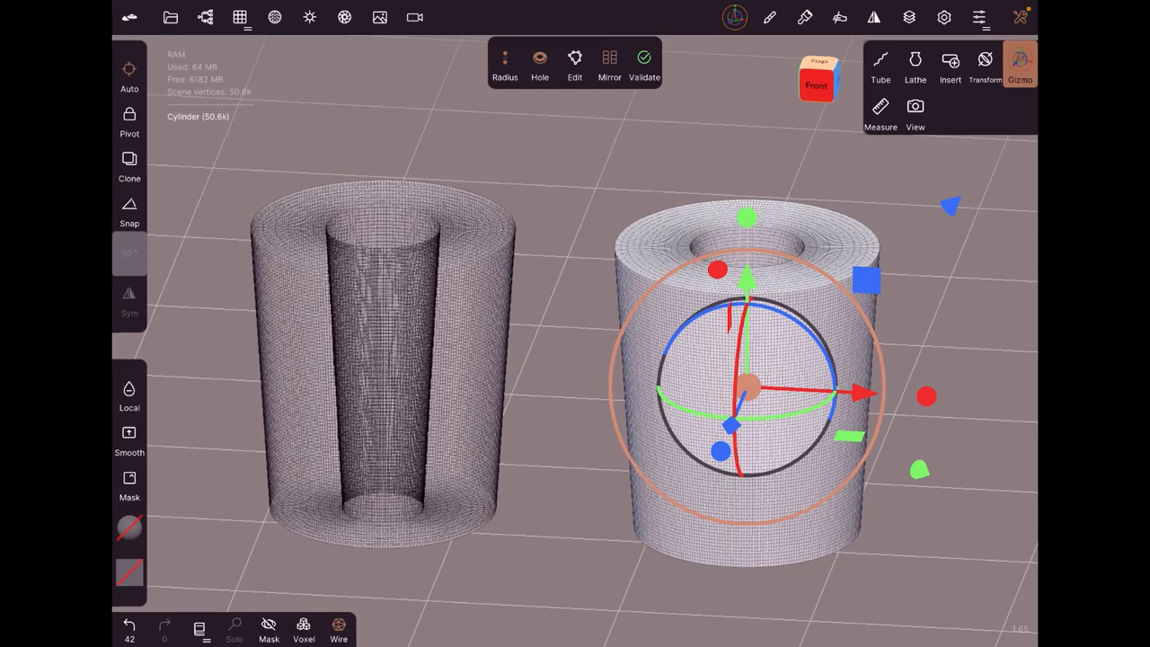
- Show the primitive settings, then bring up the Scene panel listing the Cylinder object
click(239, 17)
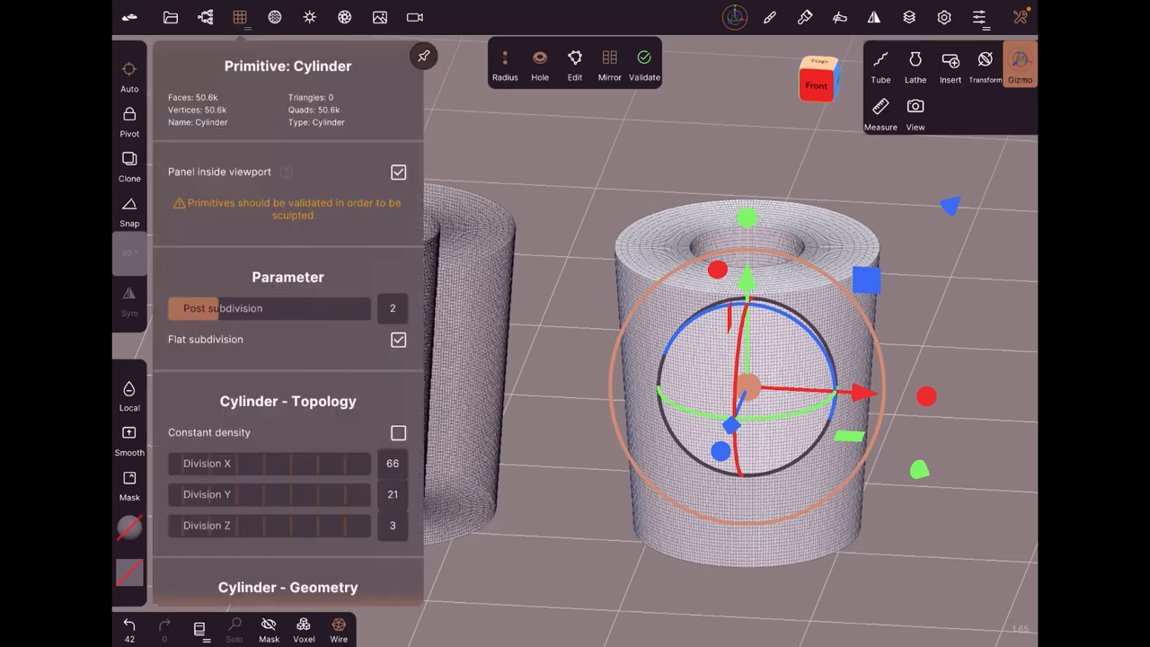
click(205, 17)
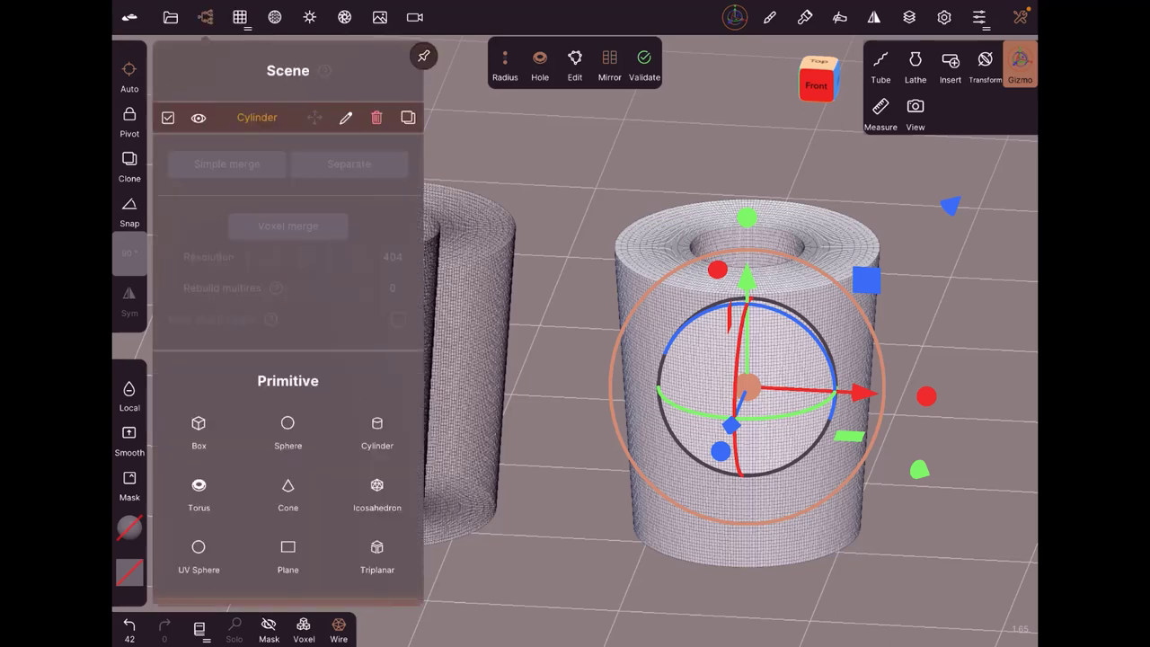